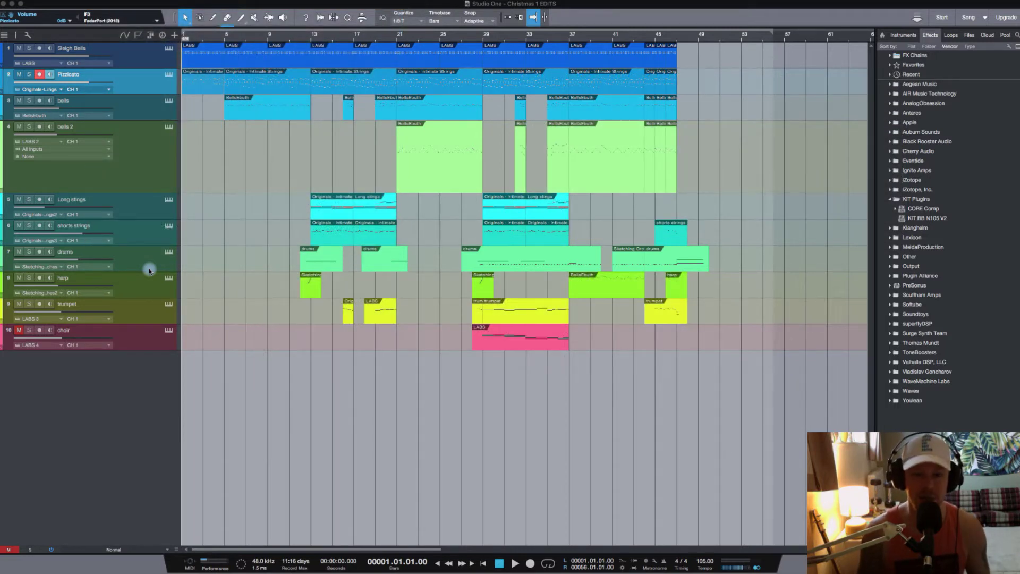
{"action": "key", "text": "F3"}
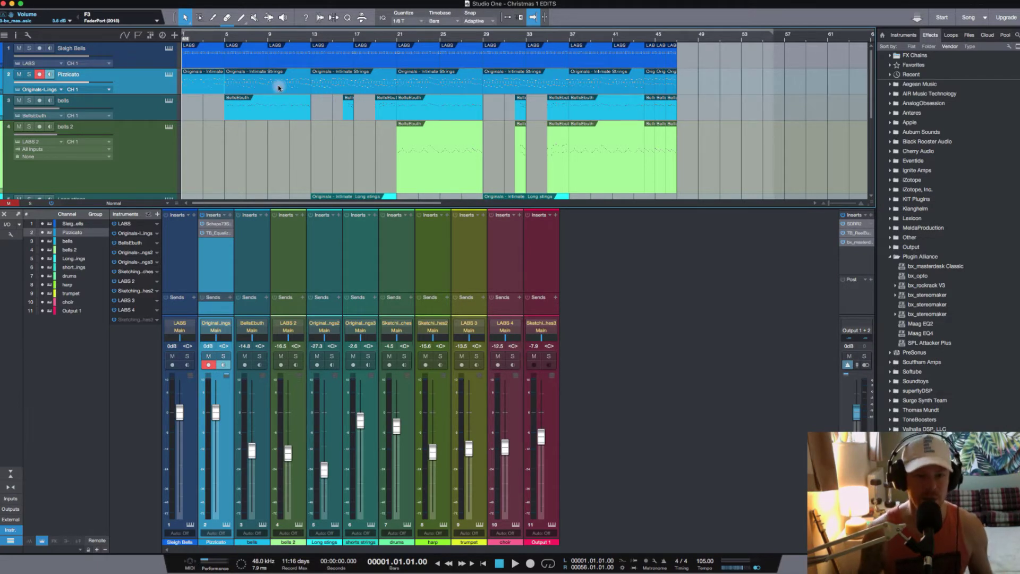
{"action": "key", "text": "F3"}
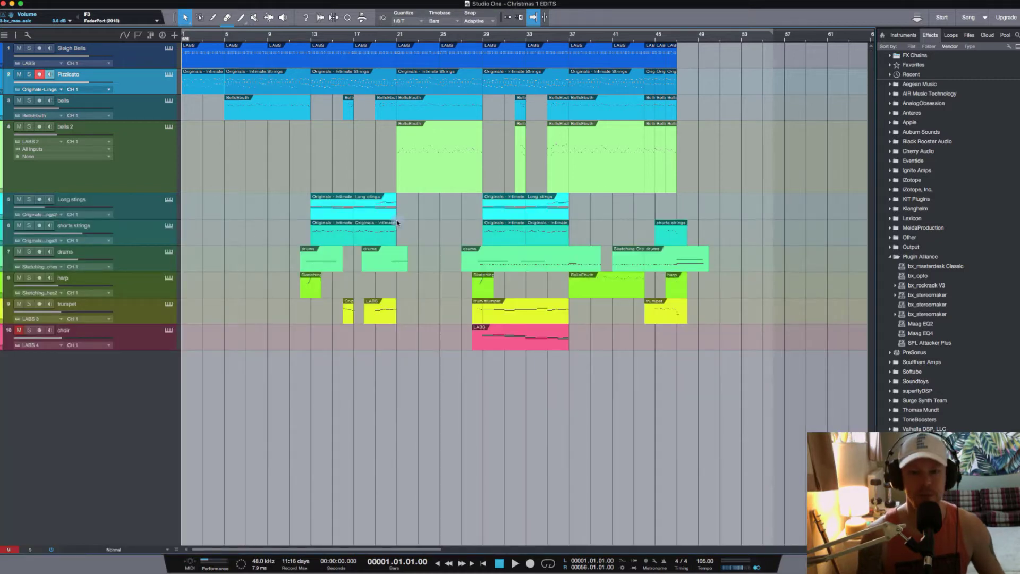
Step: Solo the Pizzicato track and play it from the beginning of the song
{"action": "left_click", "coordinate": [202, 35]}
{"action": "left_click", "coordinate": [29, 74]}
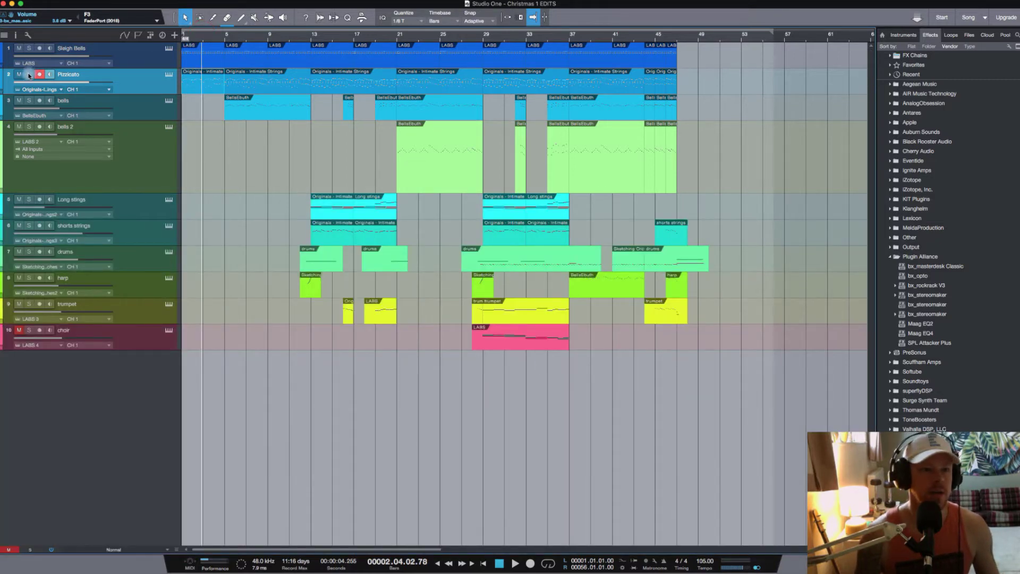
{"action": "key", "text": "Home"}
{"action": "key", "text": "space"}
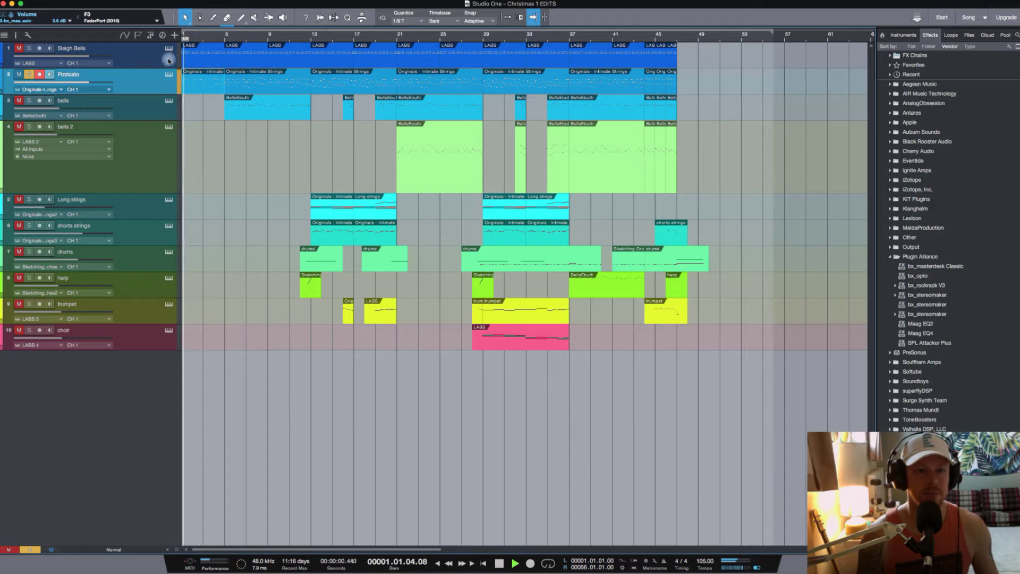
Step: Open the Pizzicato part in the note editor during playback, zoom out to about eight bars, and stop playback
{"action": "double_click", "coordinate": [417, 82]}
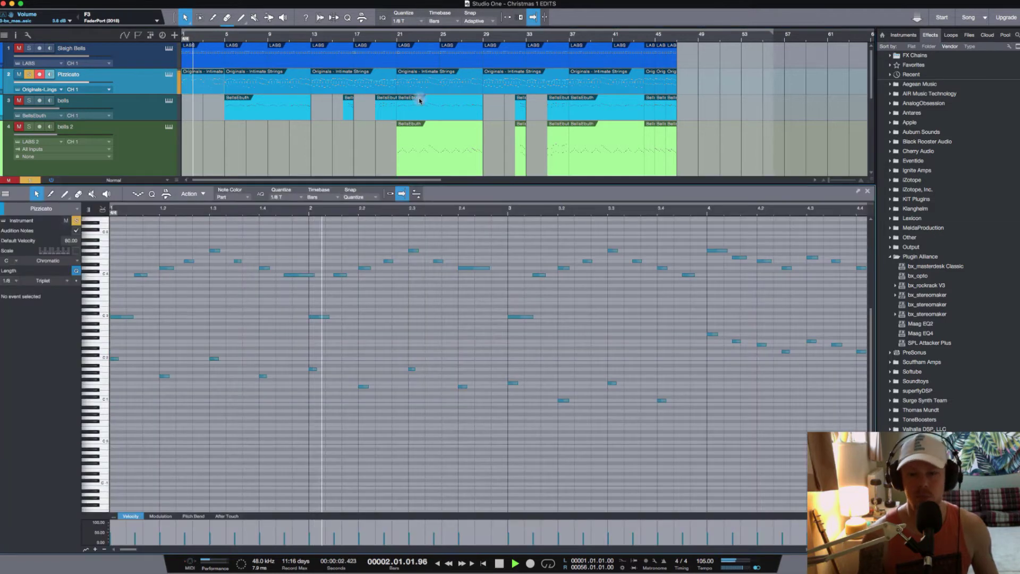
{"action": "key", "text": "w"}
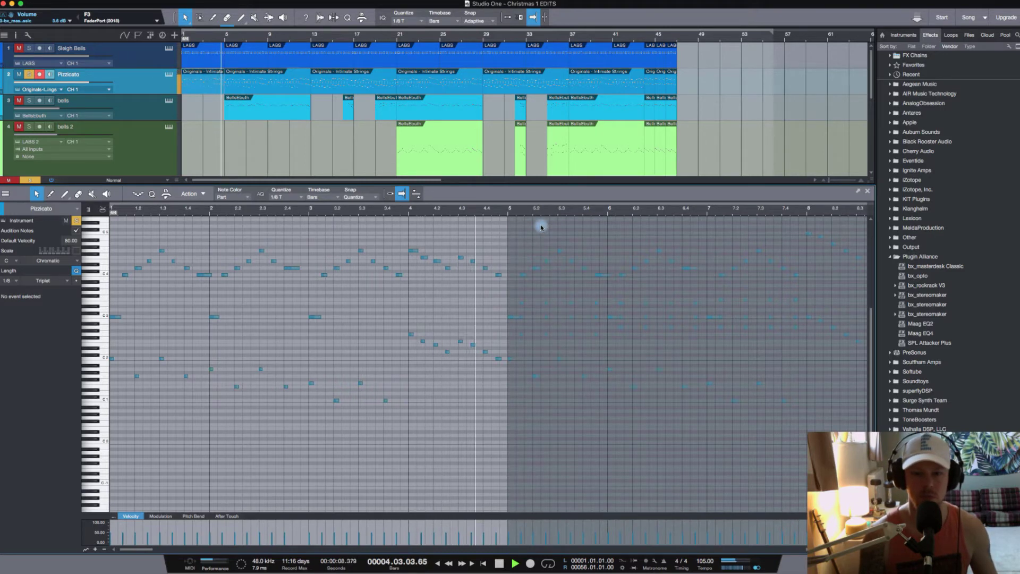
{"action": "key", "text": "space"}
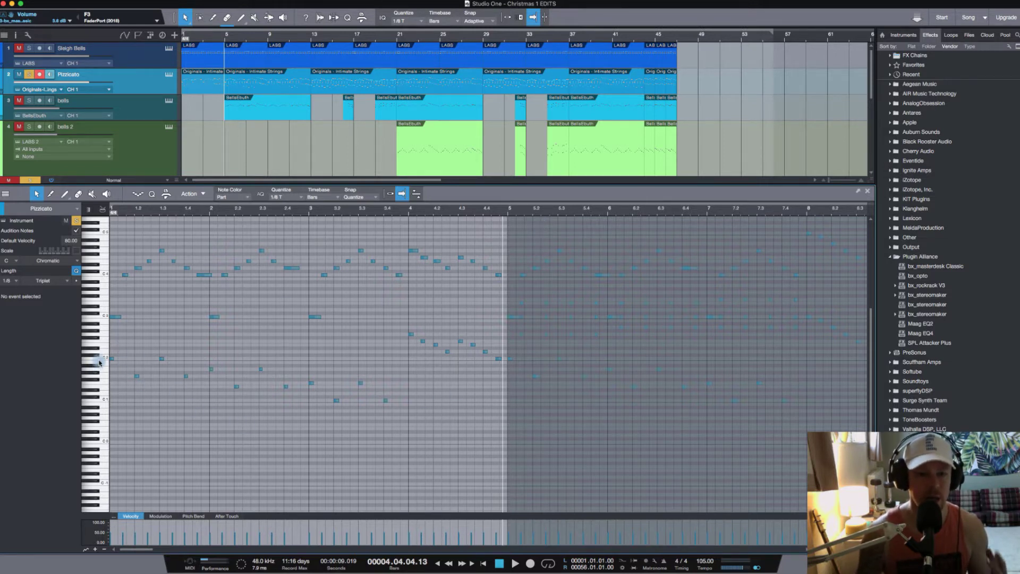
Step: Replay the opening bars of the soloed Pizzicato part from bar 1 to examine its low and high note lines
{"action": "key", "text": "comma"}
{"action": "key", "text": "space"}
{"action": "key", "text": "space"}
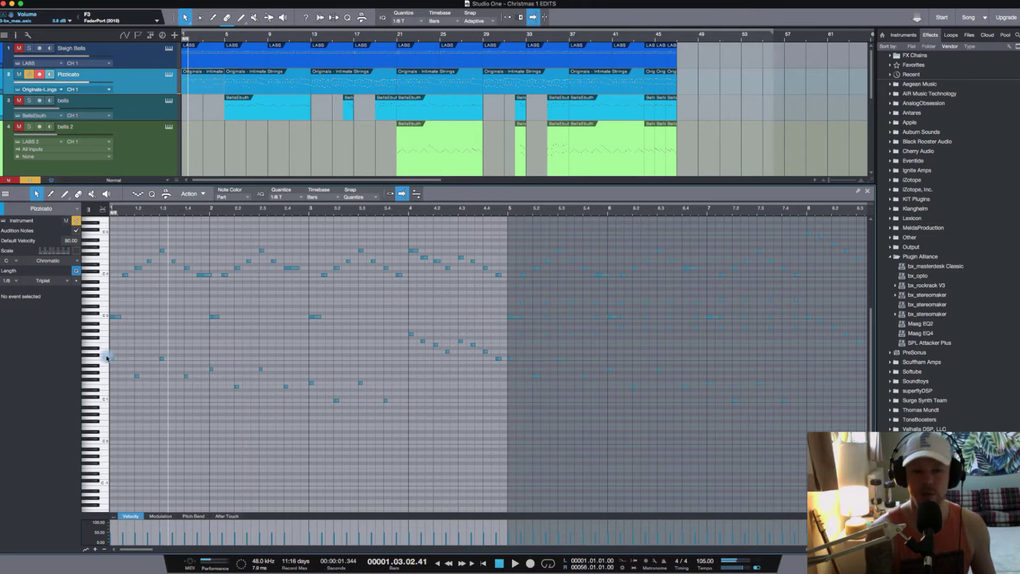
{"action": "left_click", "coordinate": [107, 358]}
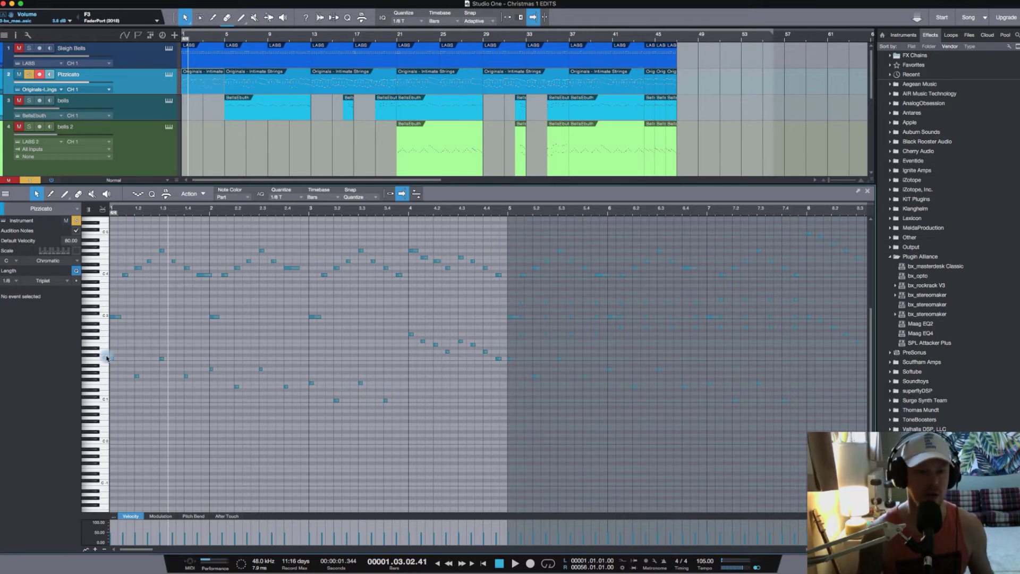
{"action": "key", "text": "space"}
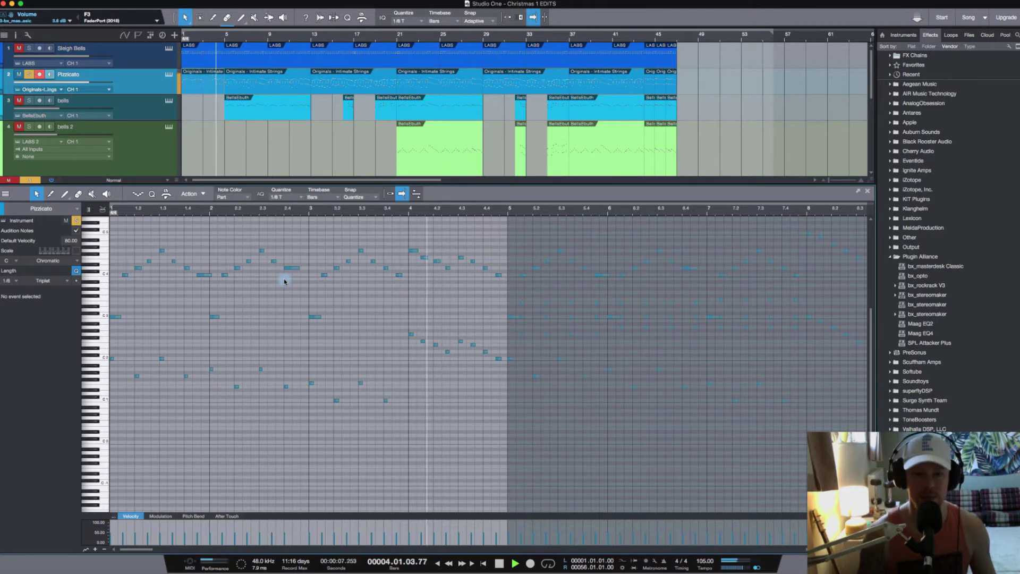
{"action": "key", "text": "space"}
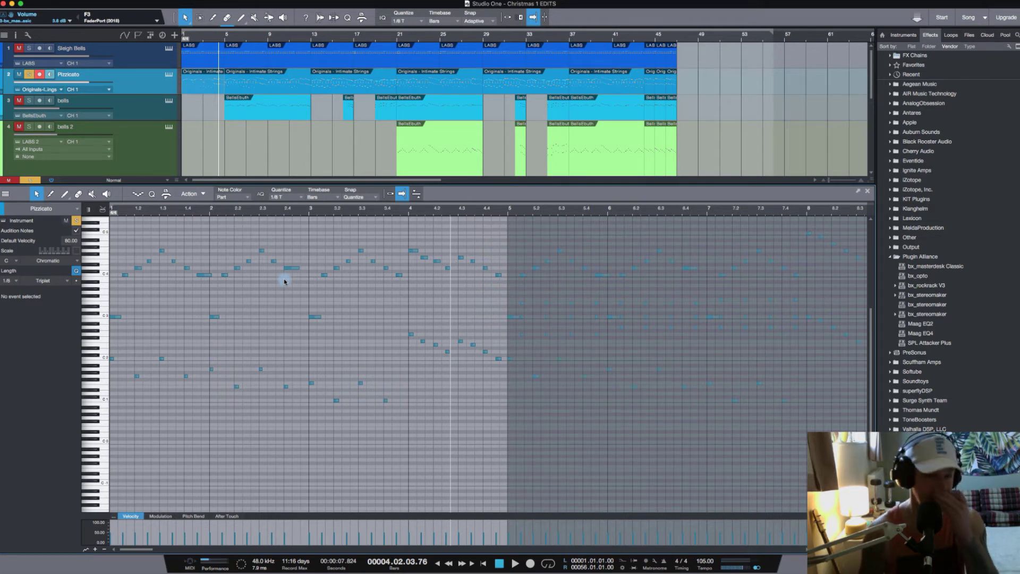
Step: Play the Pizzicato part from late in bar 2, then from bar 4 across the transition into bar 5
{"action": "left_click", "coordinate": [289, 209]}
{"action": "key", "text": "space"}
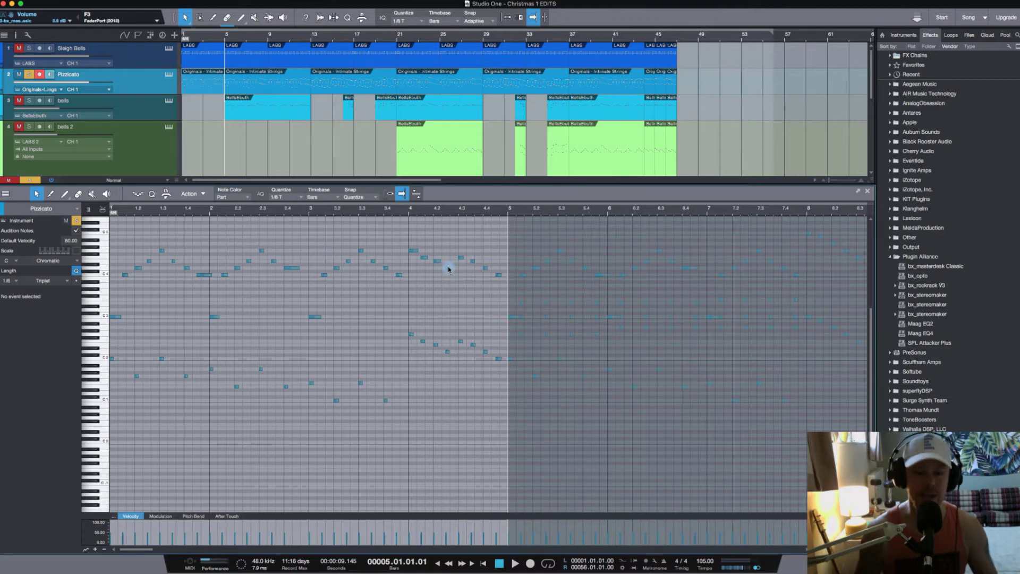
{"action": "left_click", "coordinate": [410, 210]}
{"action": "key", "text": "space"}
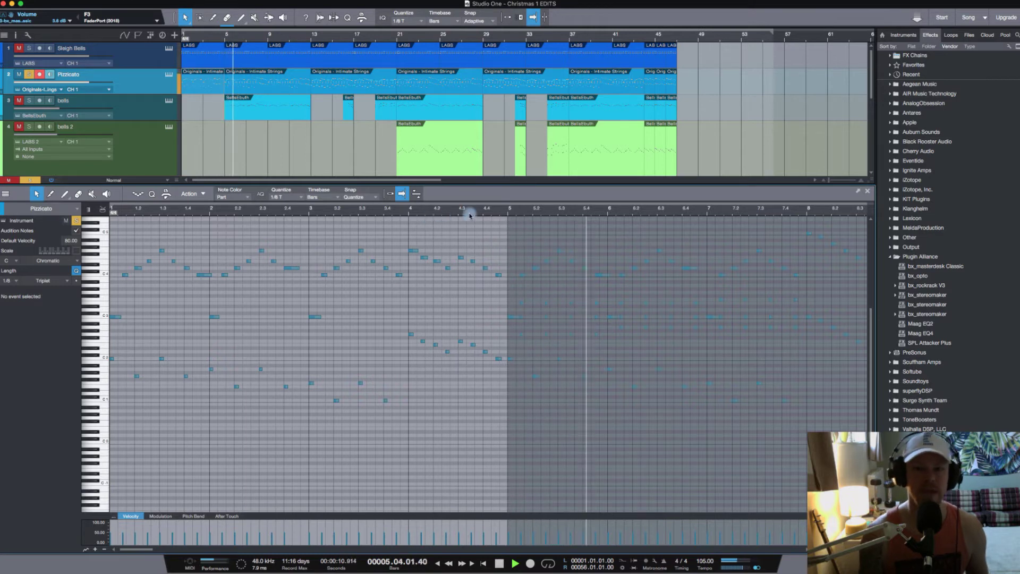
{"action": "key", "text": "space"}
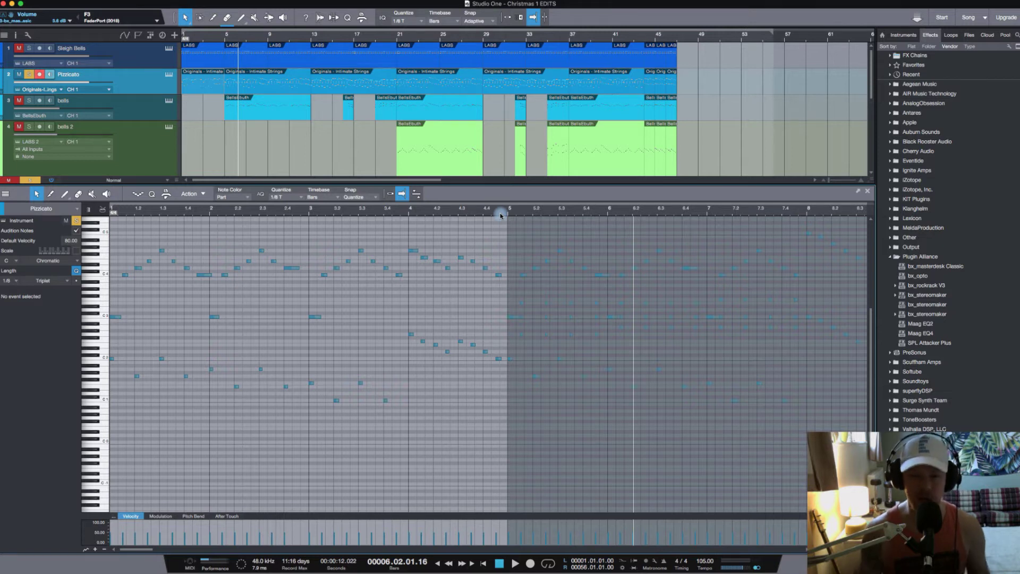
Step: Shift the note view onward and replay the Pizzicato part from the middle of bar 4 into bar 6
{"action": "scroll", "coordinate": [500, 215], "scroll_direction": "right", "scroll_amount": 1}
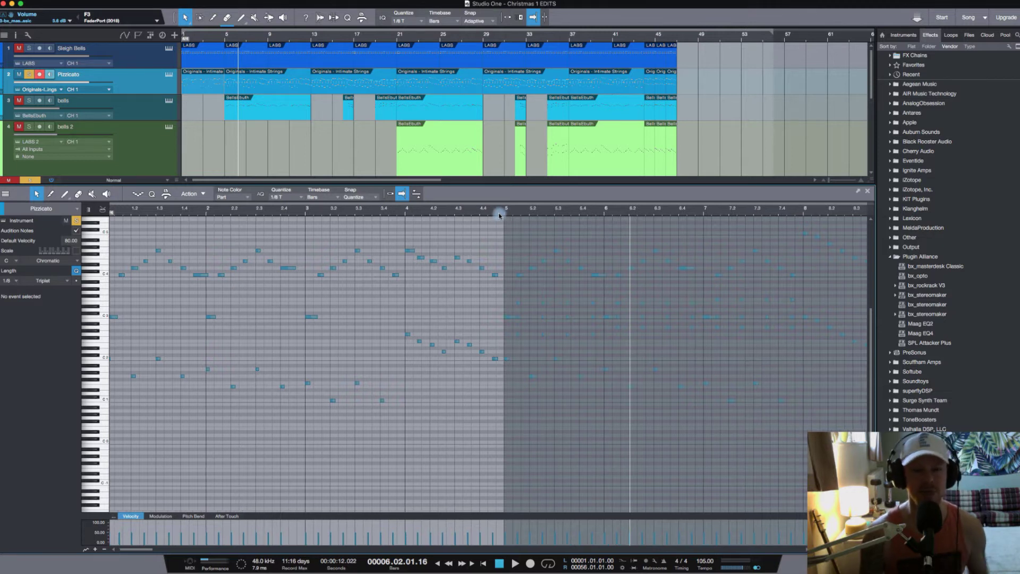
{"action": "scroll", "coordinate": [502, 215], "scroll_direction": "right", "scroll_amount": 3}
{"action": "left_click_drag", "start_coordinate": [504, 215], "coordinate": [460, 215]}
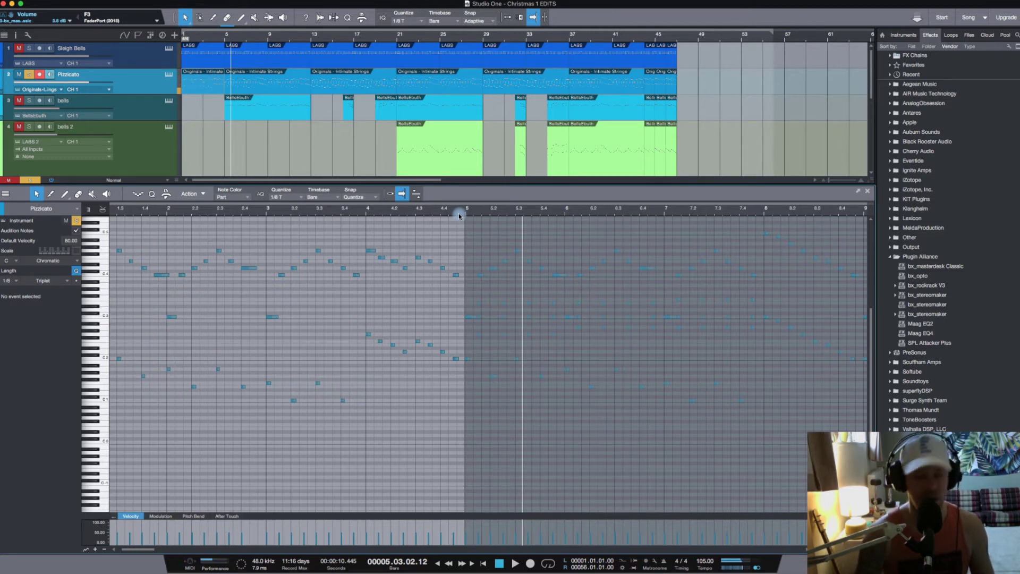
{"action": "left_click", "coordinate": [412, 215]}
{"action": "key", "text": "space"}
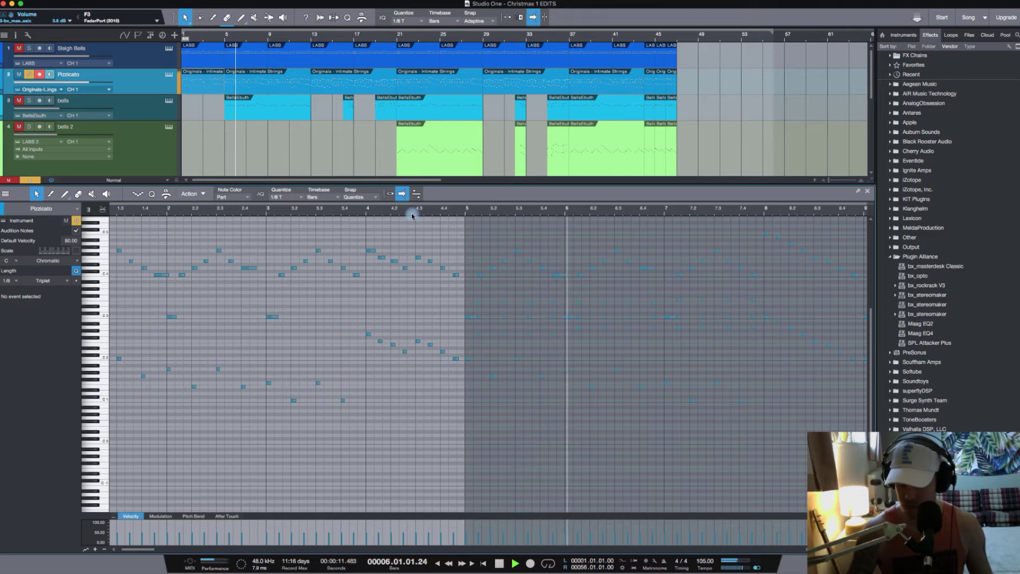
{"action": "key", "text": "space"}
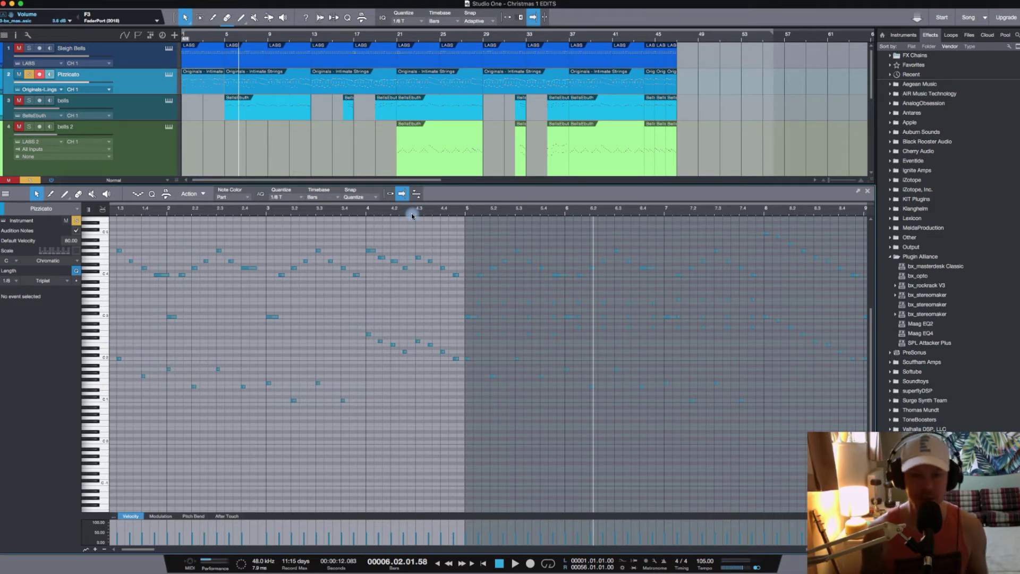
Step: Play the Pizzicato part from bar 5, stop playback, and return to the full arrangement without the note editor
{"action": "left_click", "coordinate": [469, 211]}
{"action": "key", "text": "space"}
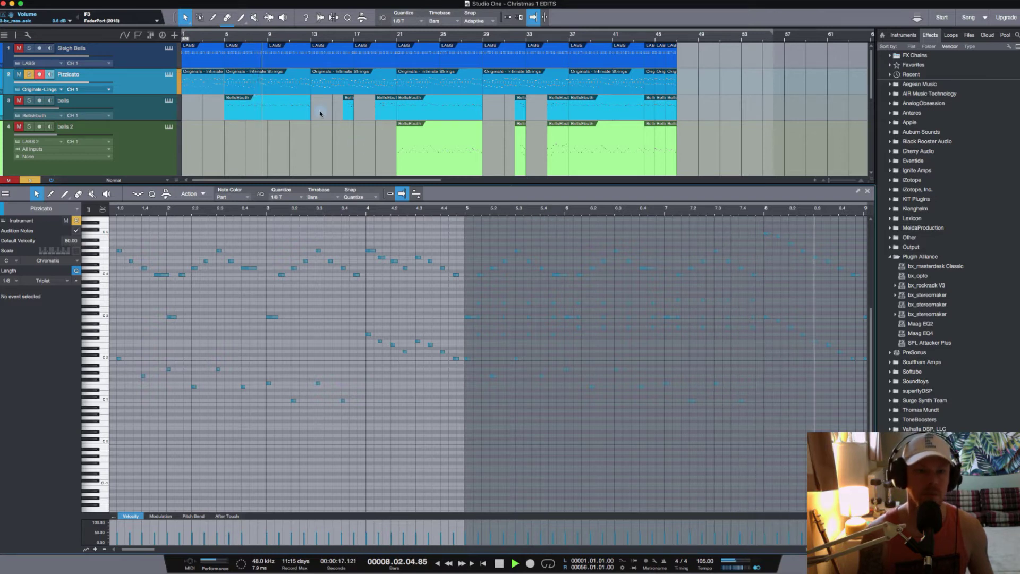
{"action": "key", "text": "F3"}
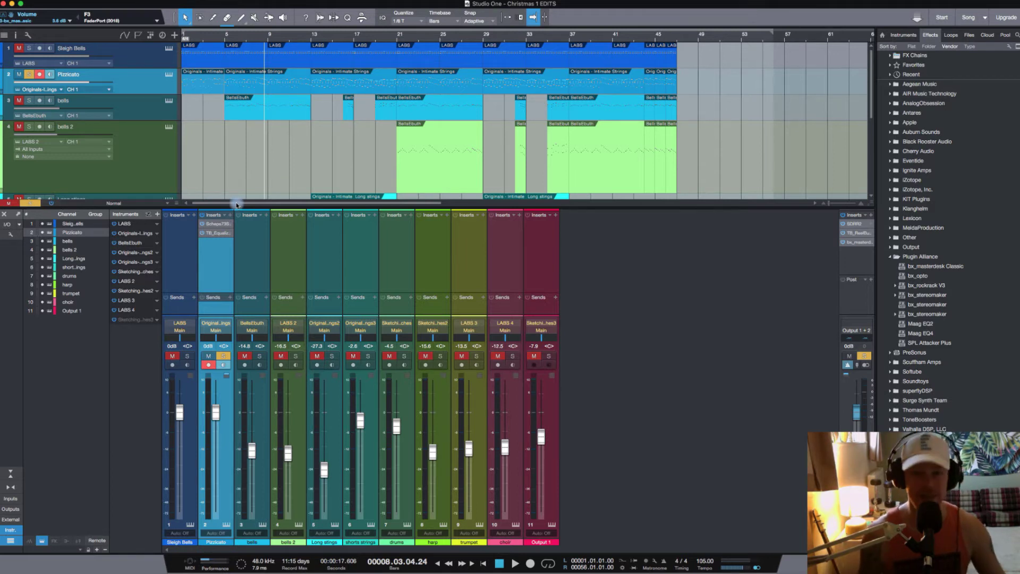
{"action": "key", "text": "F3"}
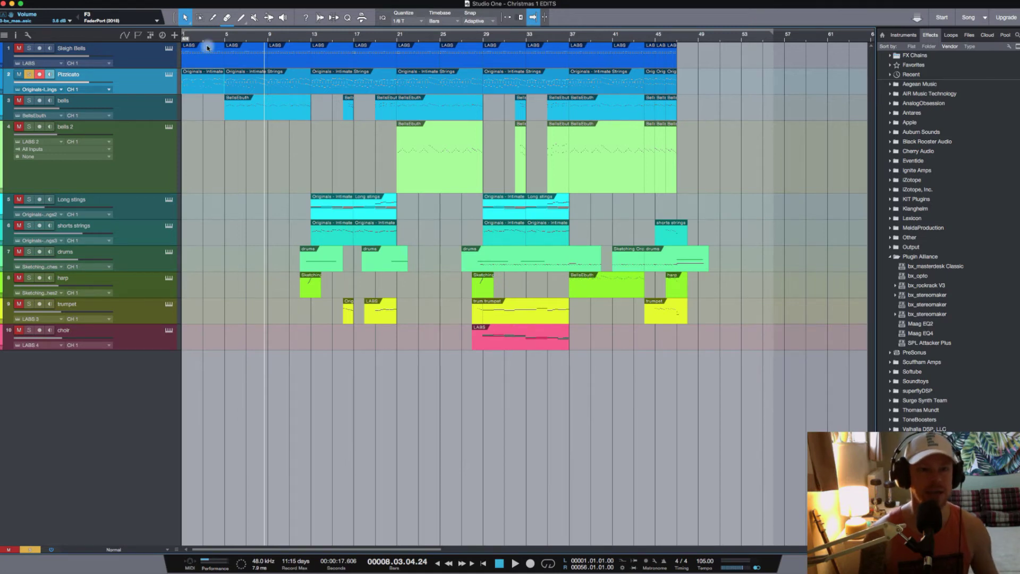
Step: Play the soloed Sleigh Bells track from bar 5 and unmute the Pizzicato track
{"action": "left_click", "coordinate": [225, 40]}
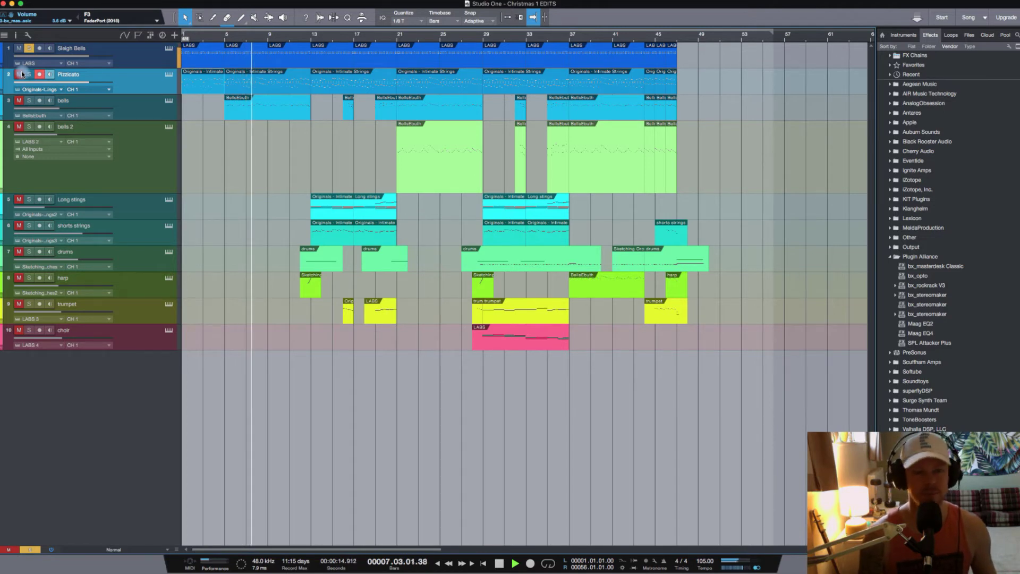
{"action": "left_click", "coordinate": [19, 74]}
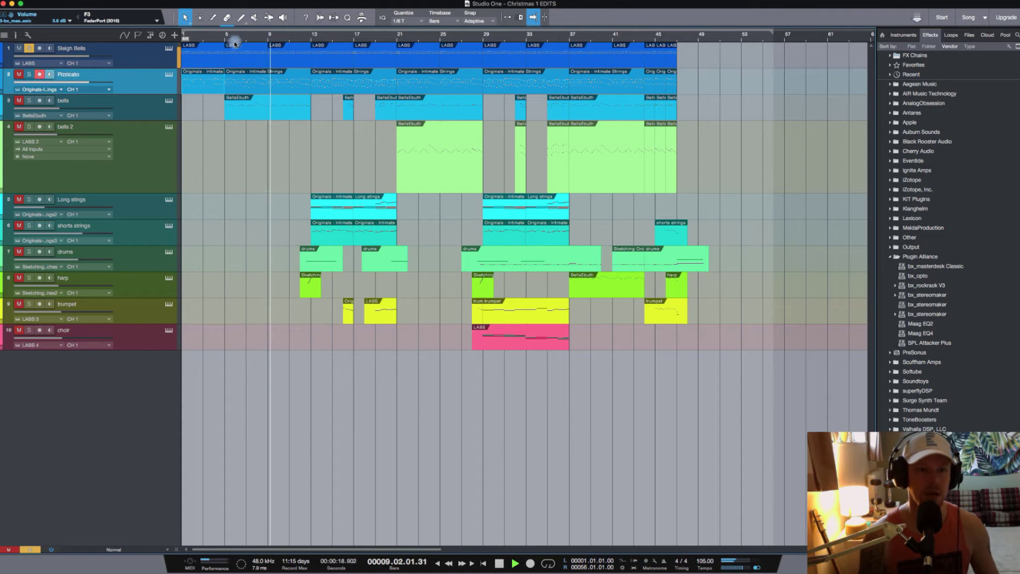
Step: Switch the solo from Sleigh Bells to the bells track and listen to it from bar 5
{"action": "left_click", "coordinate": [227, 40]}
{"action": "left_click", "coordinate": [28, 49]}
{"action": "left_click", "coordinate": [29, 101]}
{"action": "key", "text": "space"}
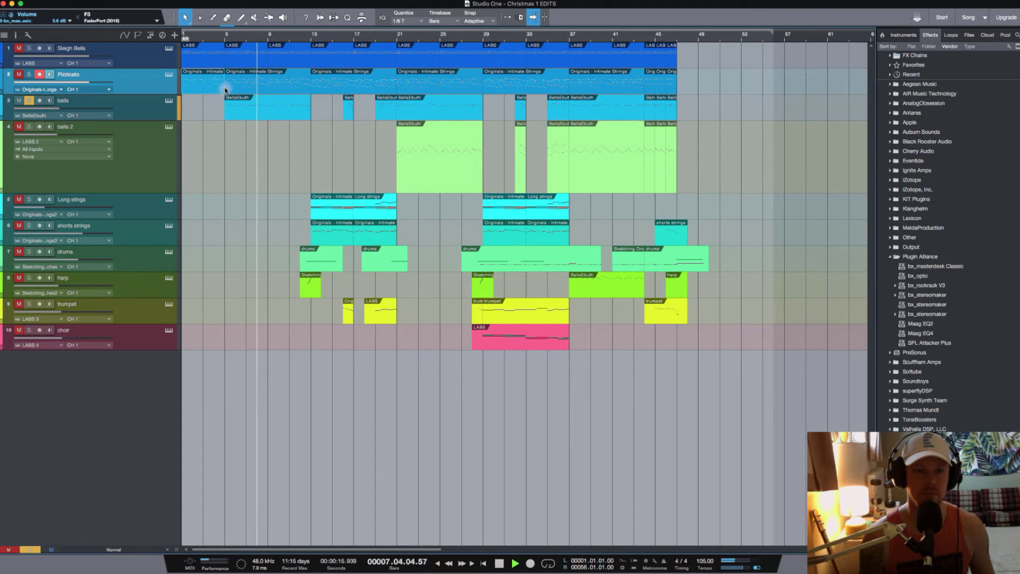
{"action": "key", "text": "space"}
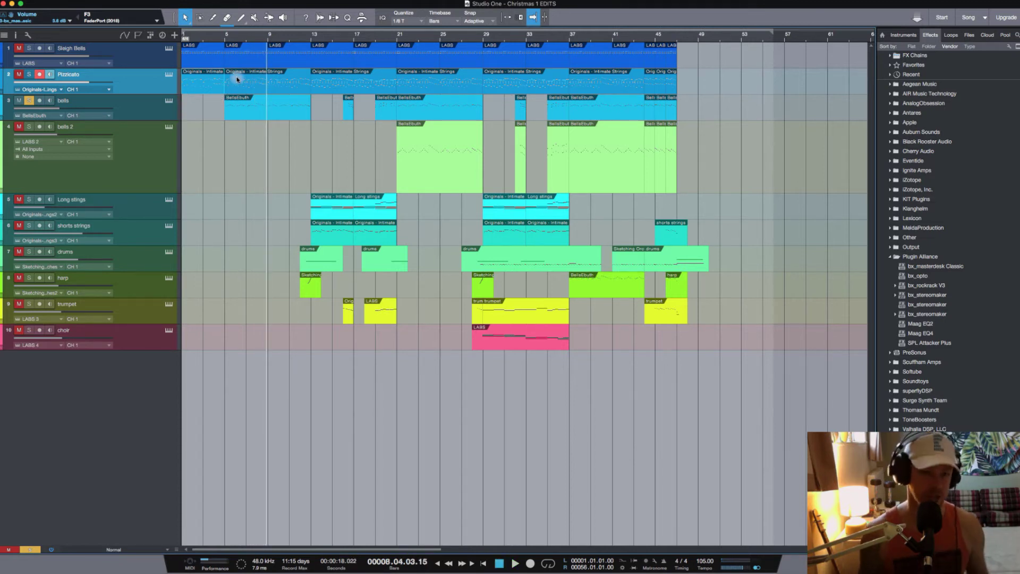
Step: Open the bells part in the note editor, place the playhead just before bar 5, and select all its notes
{"action": "double_click", "coordinate": [246, 109]}
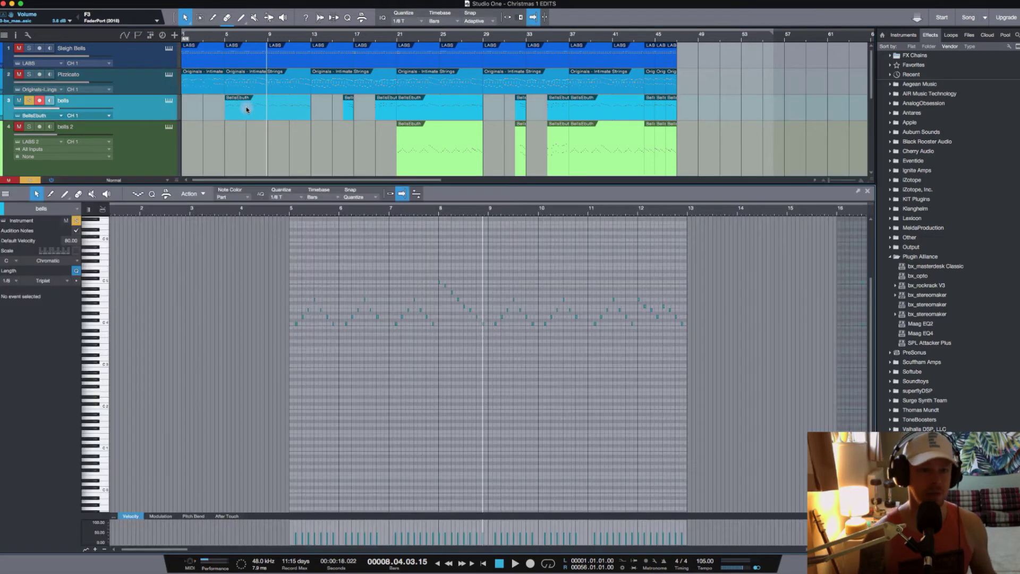
{"action": "left_click", "coordinate": [287, 210]}
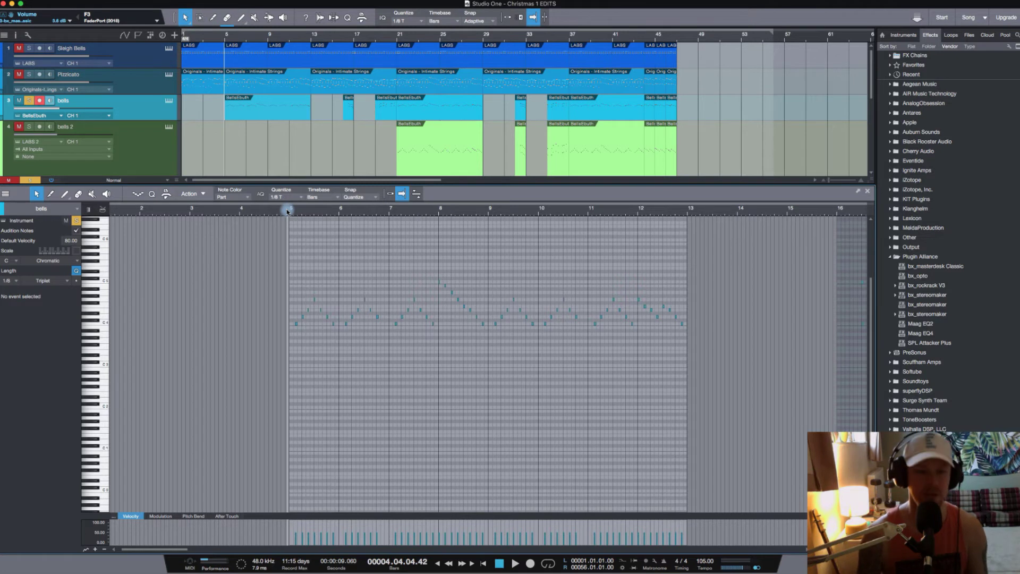
{"action": "scroll", "coordinate": [287, 211], "scroll_direction": "up", "scroll_amount": 5}
{"action": "left_click", "coordinate": [314, 214]}
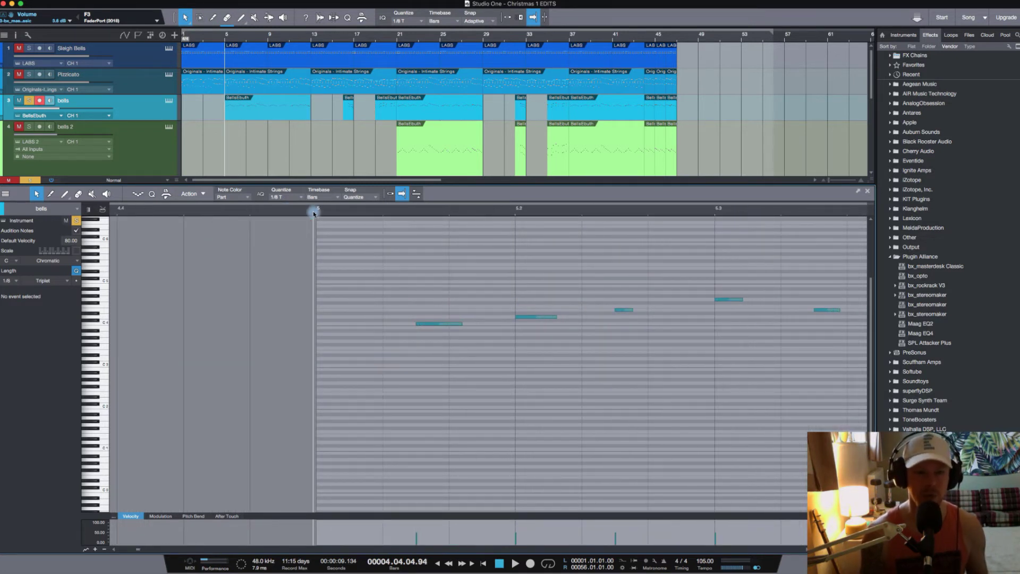
{"action": "scroll", "coordinate": [314, 214], "scroll_direction": "down", "scroll_amount": 5}
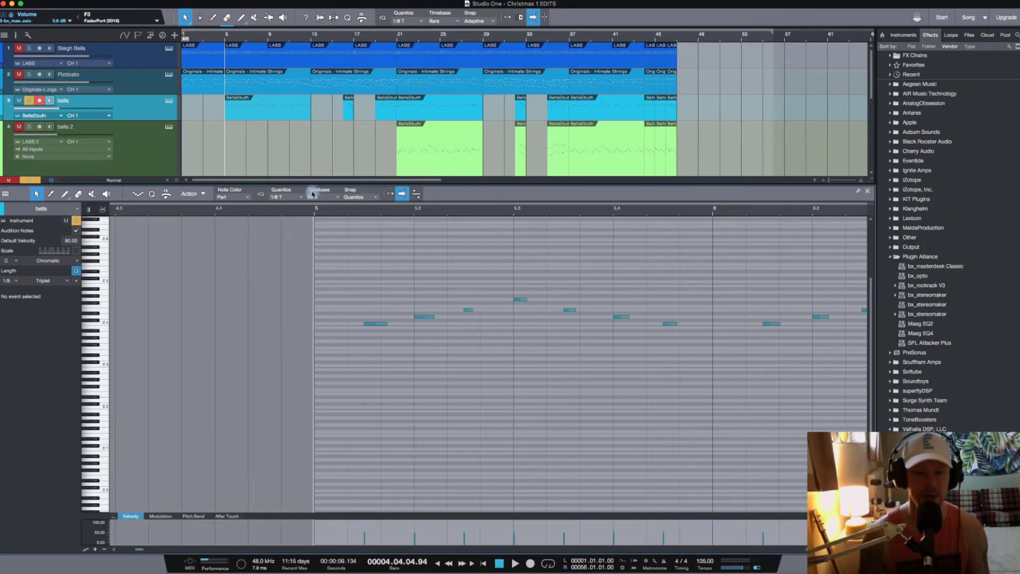
{"action": "left_click_drag", "start_coordinate": [740, 348], "coordinate": [165, 250]}
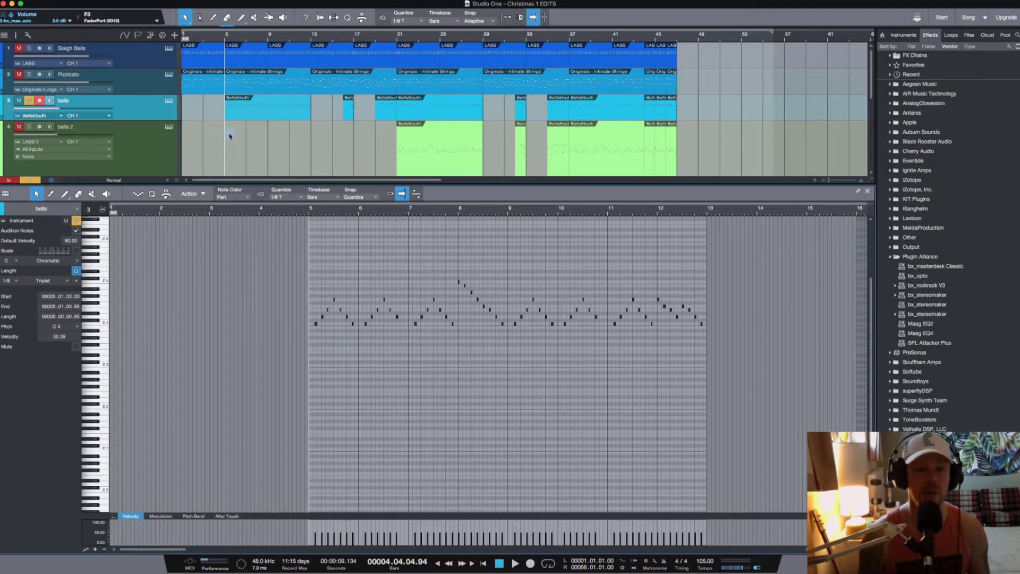
Step: Solo Pizzicato together with the bells track, play both from bar 5, and clear the two solos
{"action": "left_click", "coordinate": [29, 74]}
{"action": "key", "text": "space"}
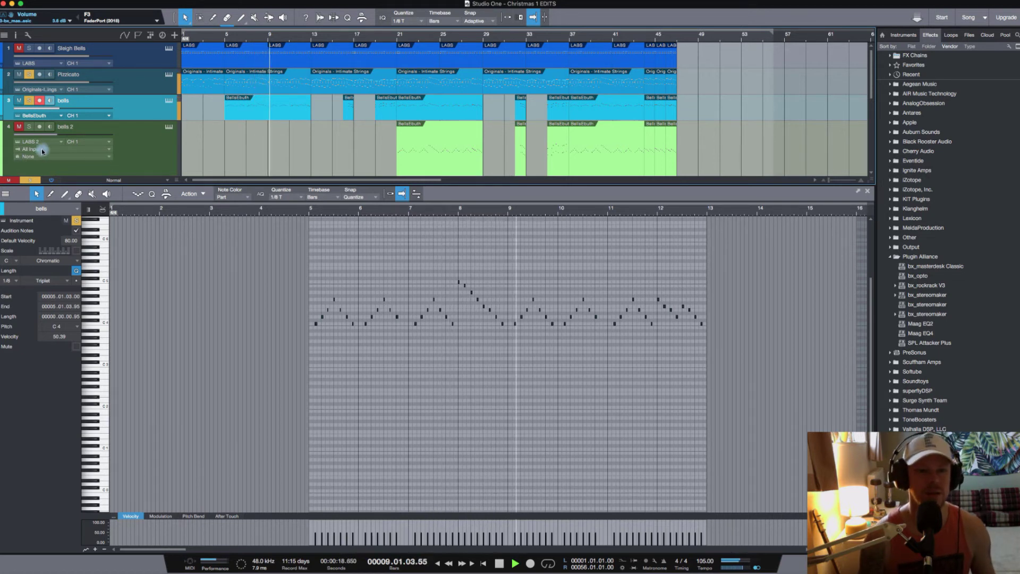
{"action": "left_click", "coordinate": [30, 76]}
{"action": "left_click", "coordinate": [30, 100]}
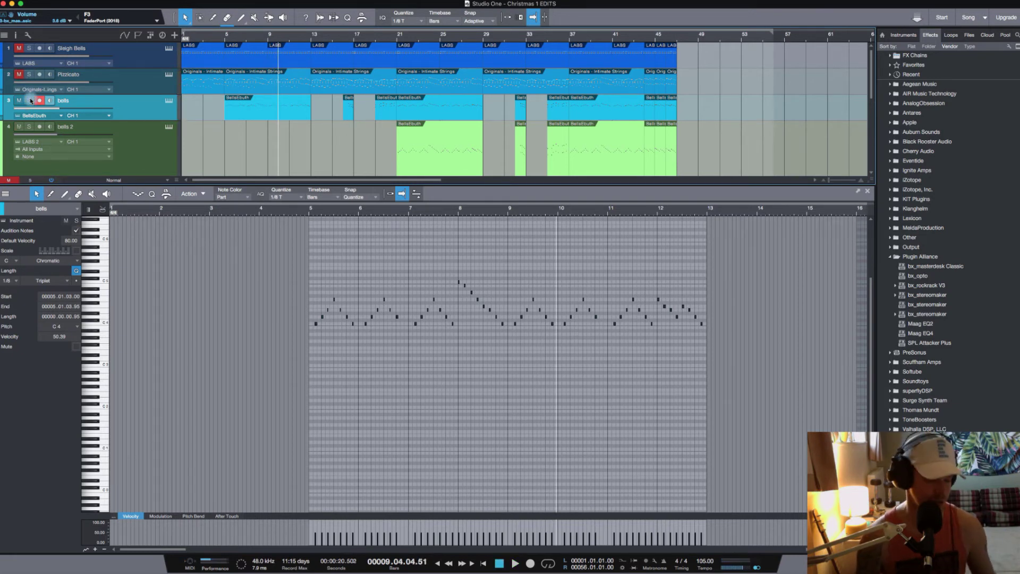
Step: Return to the full arrangement view and unmute the Sleigh Bells and Pizzicato tracks
{"action": "key", "text": "F3"}
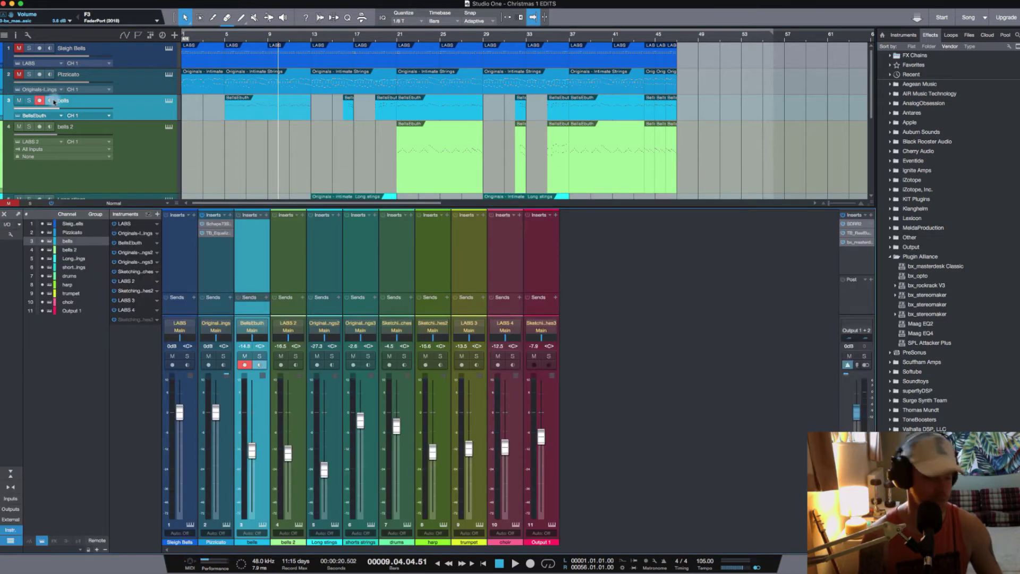
{"action": "key", "text": "F3"}
{"action": "left_click", "coordinate": [18, 47]}
{"action": "left_click", "coordinate": [19, 74]}
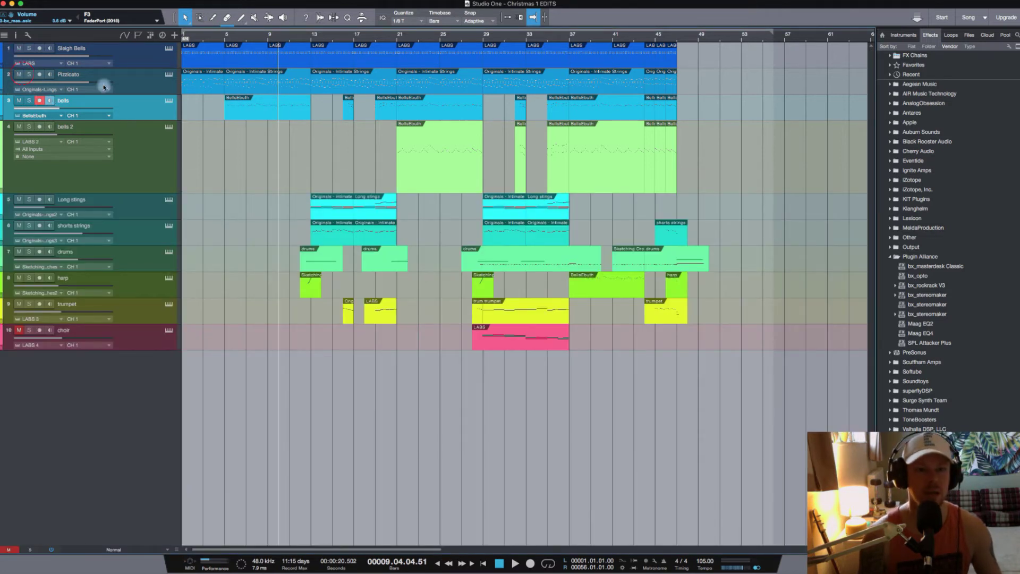
Step: Play the arrangement with all unmuted tracks from bar 13, where the strings enter
{"action": "left_click", "coordinate": [313, 44]}
{"action": "key", "text": "space"}
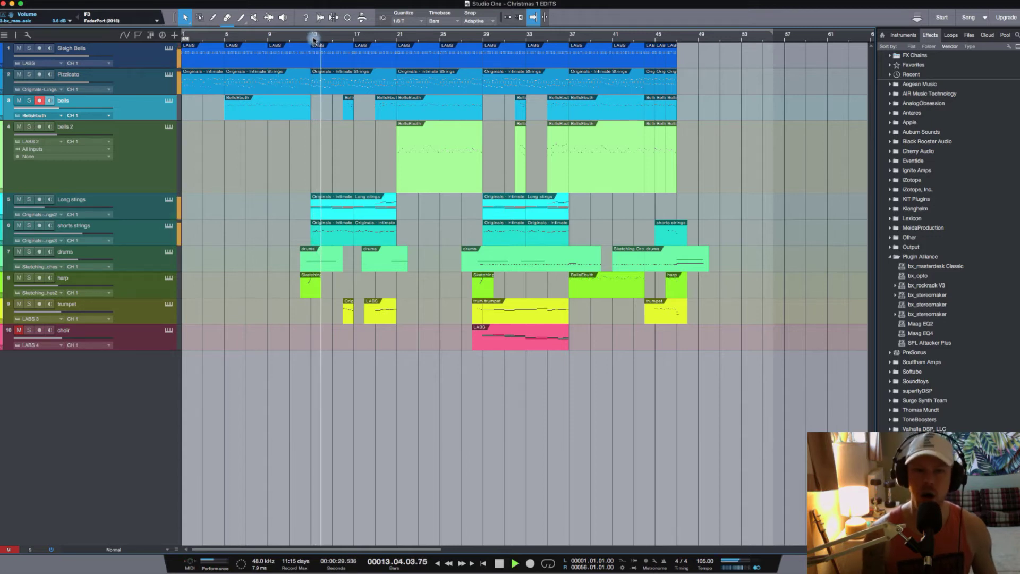
Step: Solo the Pizzicato track and play it on its own from bar 13
{"action": "key", "text": "space"}
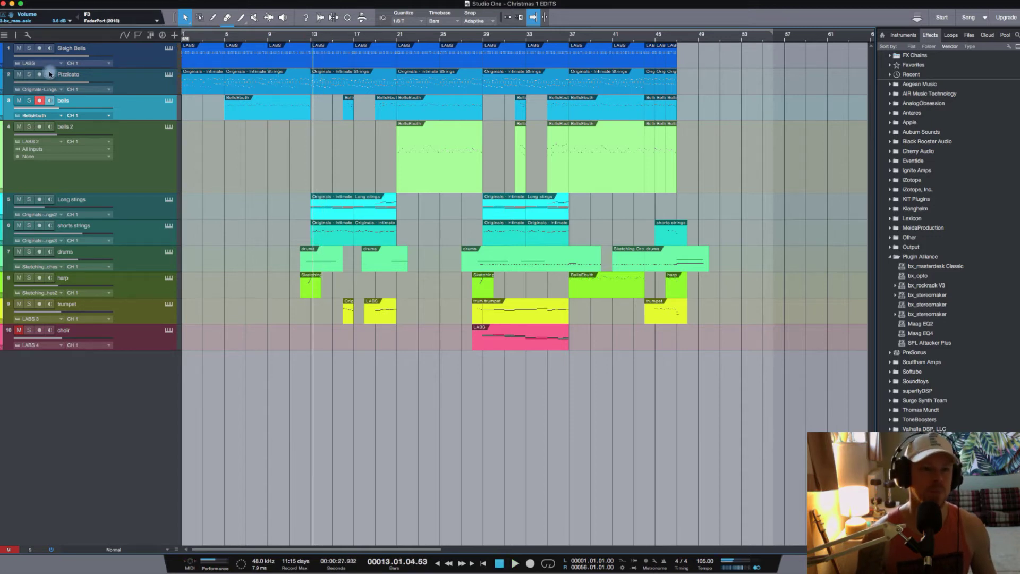
{"action": "left_click", "coordinate": [29, 75]}
{"action": "key", "text": "space"}
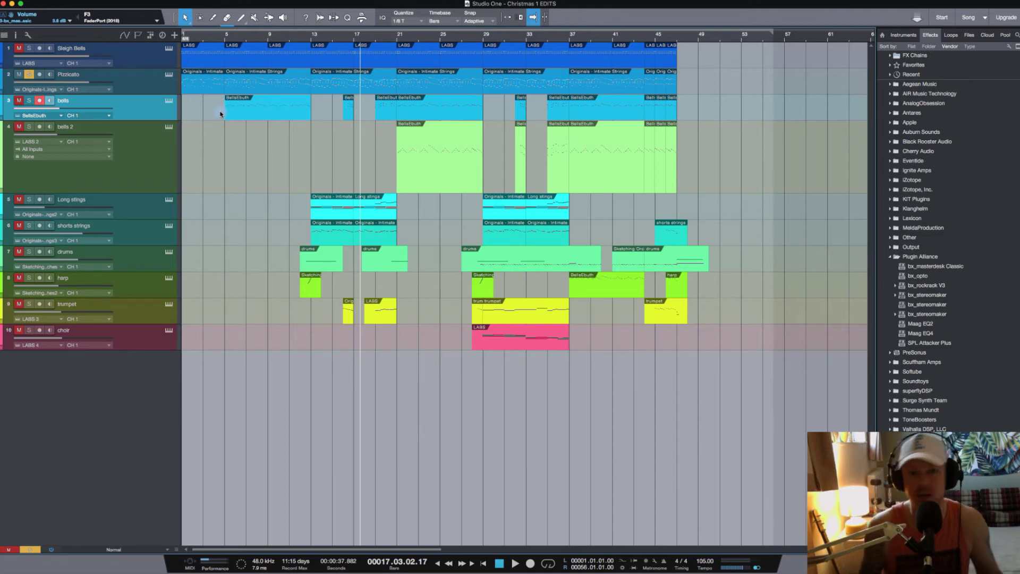
{"action": "left_click", "coordinate": [311, 40]}
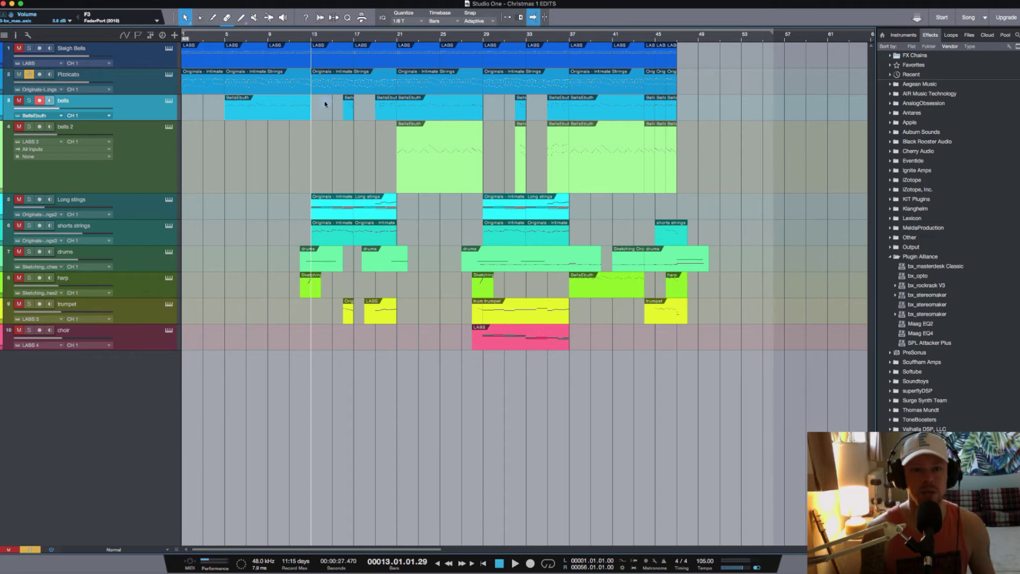
{"action": "key", "text": "space"}
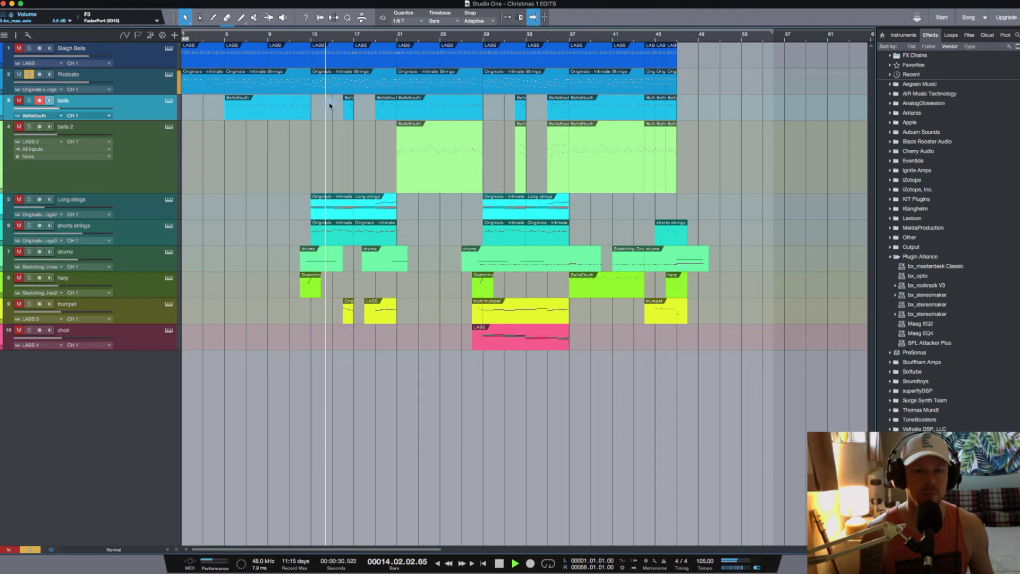
Step: Add the Sleigh Bells and bells tracks to the solo during playback, and stop after hearing them together
{"action": "left_click", "coordinate": [29, 48]}
{"action": "left_click", "coordinate": [29, 100]}
{"action": "left_click", "coordinate": [41, 101]}
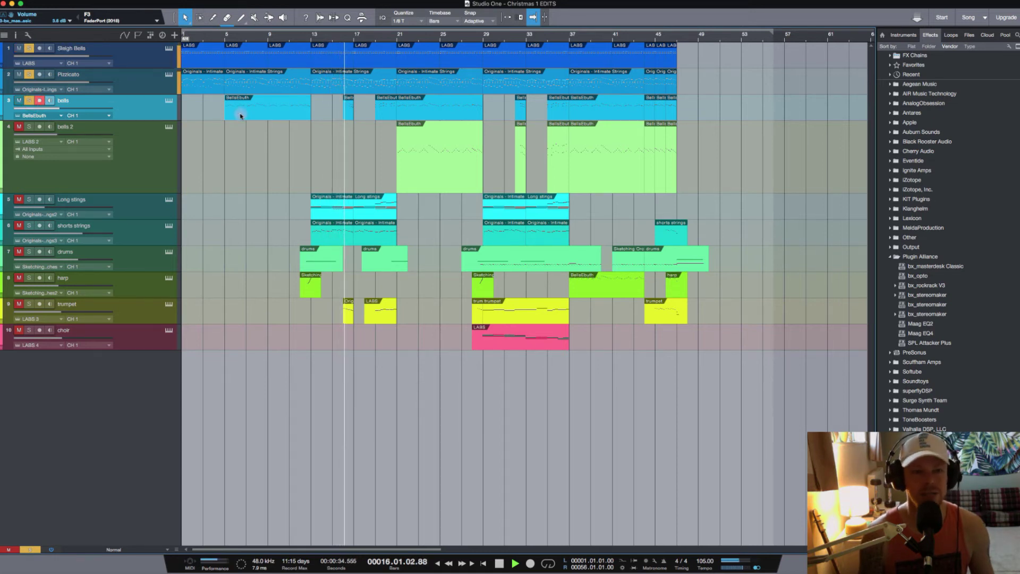
{"action": "key", "text": "space"}
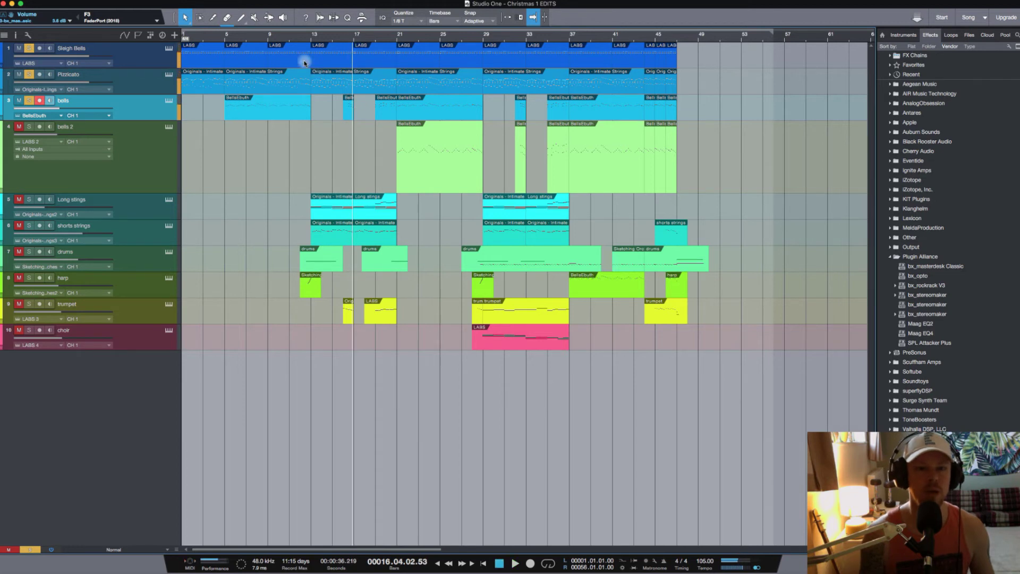
Step: Clear the bells, Pizzicato and Sleigh Bells solos, and play only the Long strings track from bar 13
{"action": "left_click", "coordinate": [310, 40]}
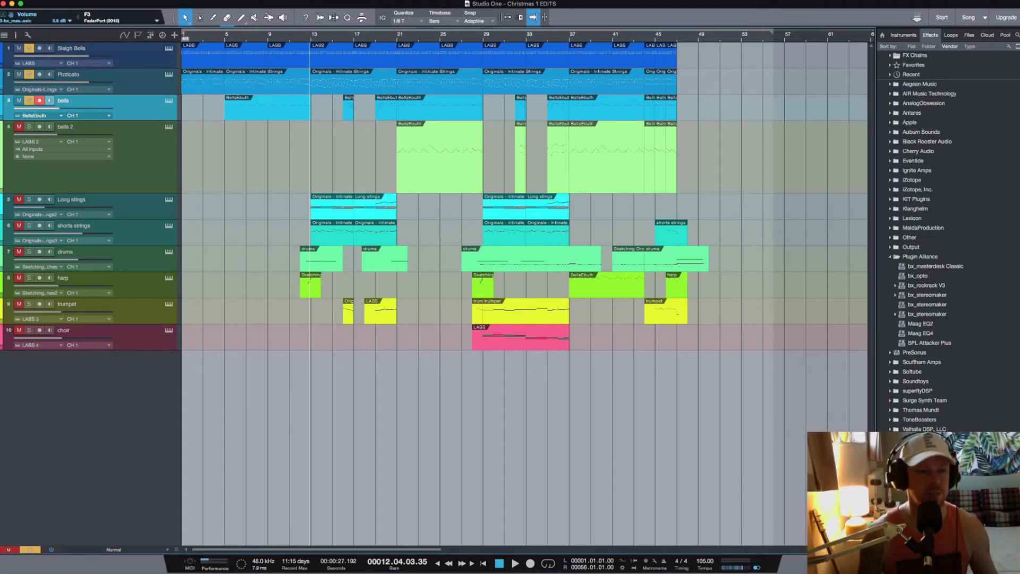
{"action": "left_click", "coordinate": [28, 101]}
{"action": "left_click", "coordinate": [29, 74]}
{"action": "left_click", "coordinate": [28, 49]}
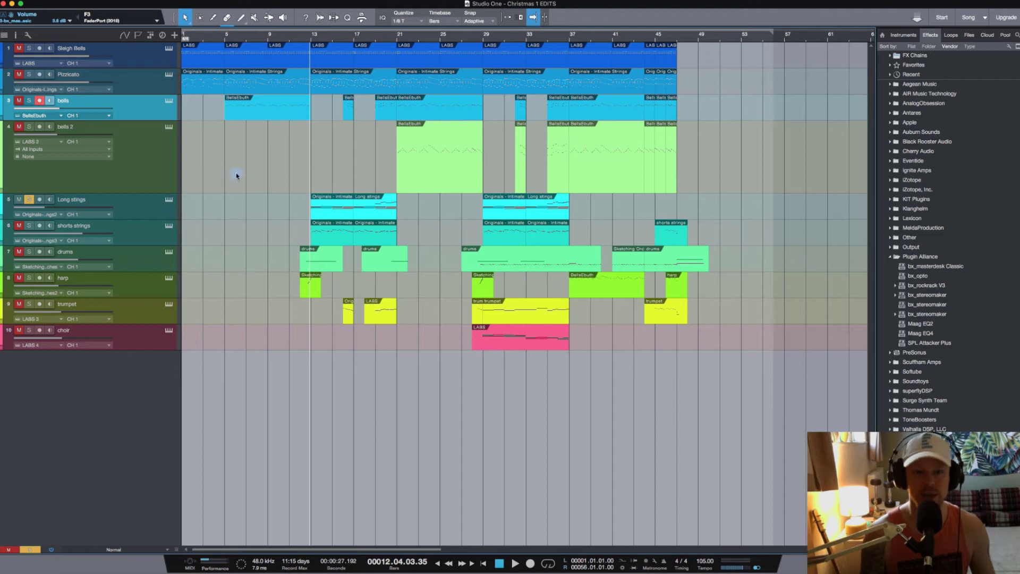
{"action": "key", "text": "space"}
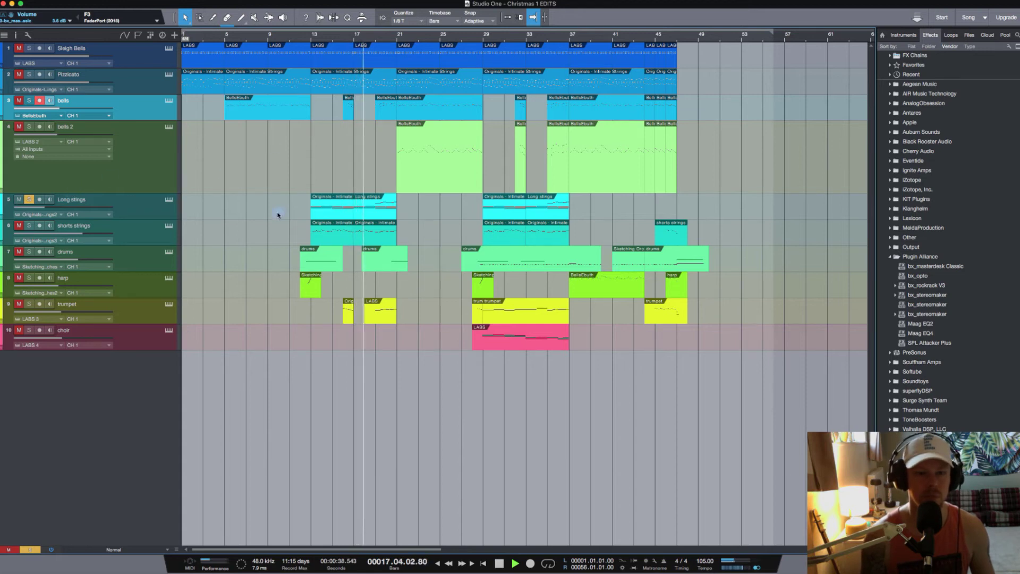
{"action": "key", "text": "space"}
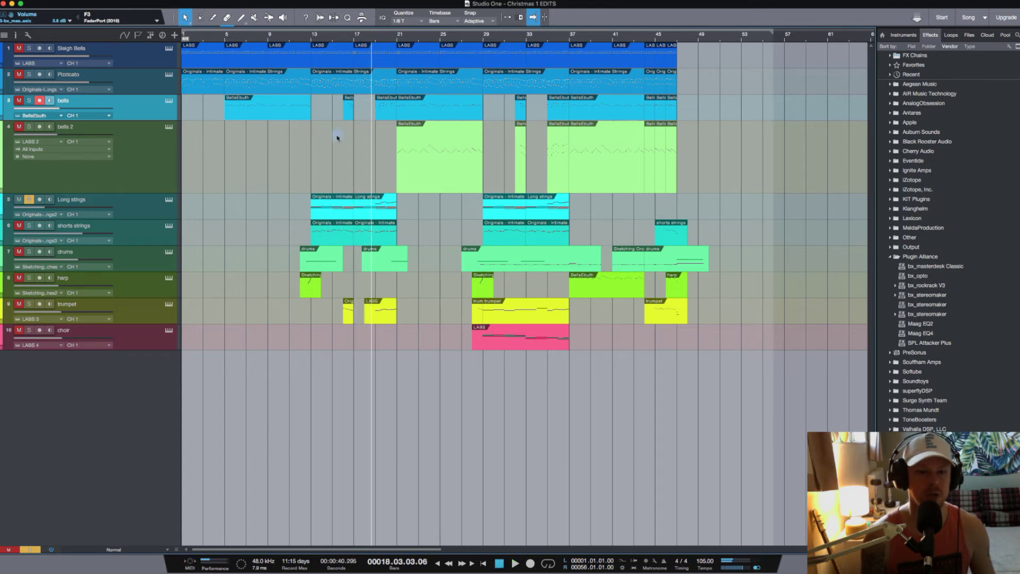
Step: Play the Long strings and shorts strings soloed together from bar 13, adding Pizzicato to the solo during playback
{"action": "left_click", "coordinate": [313, 42]}
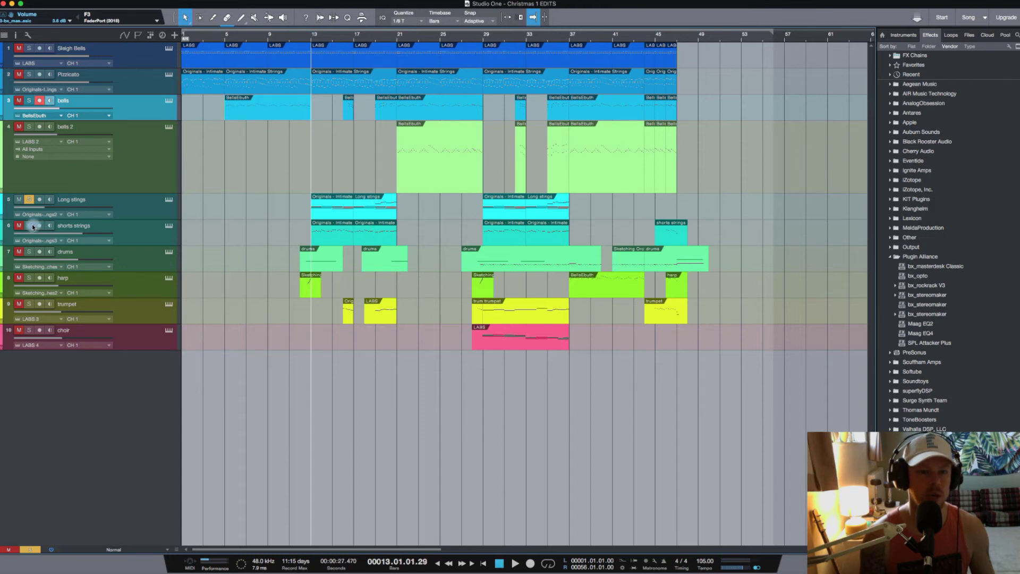
{"action": "key", "text": "space"}
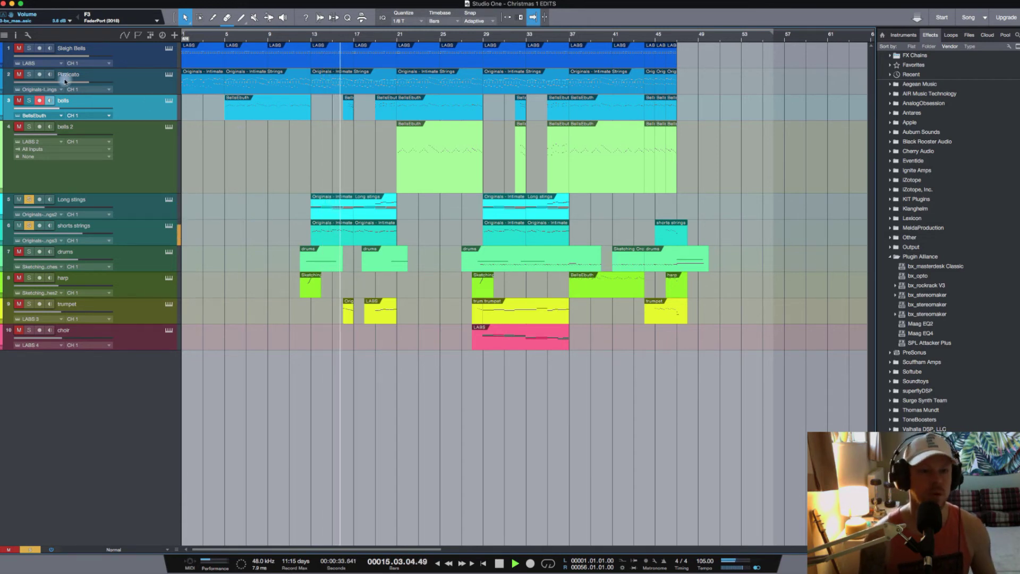
{"action": "left_click", "coordinate": [30, 75]}
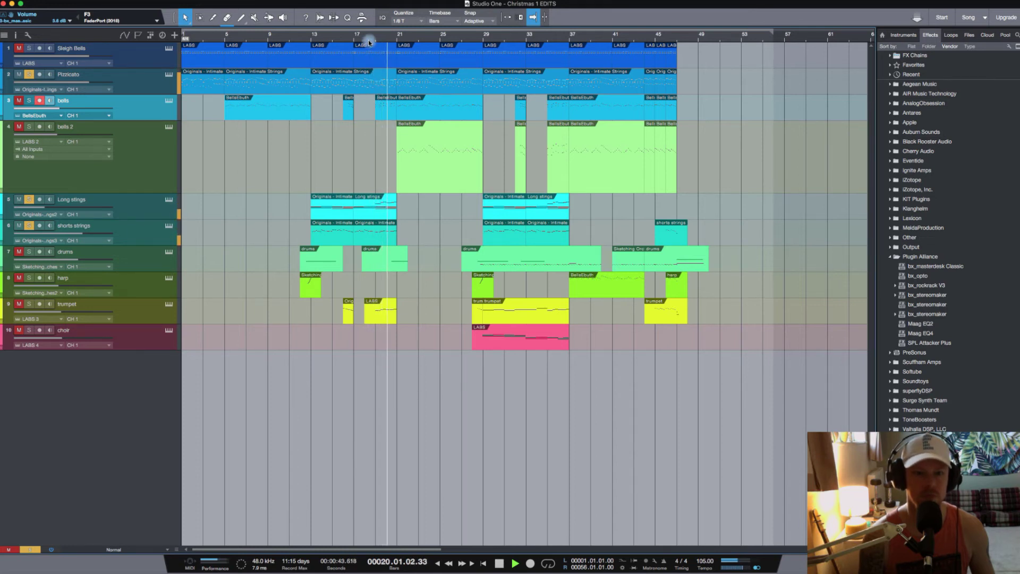
{"action": "key", "text": "space"}
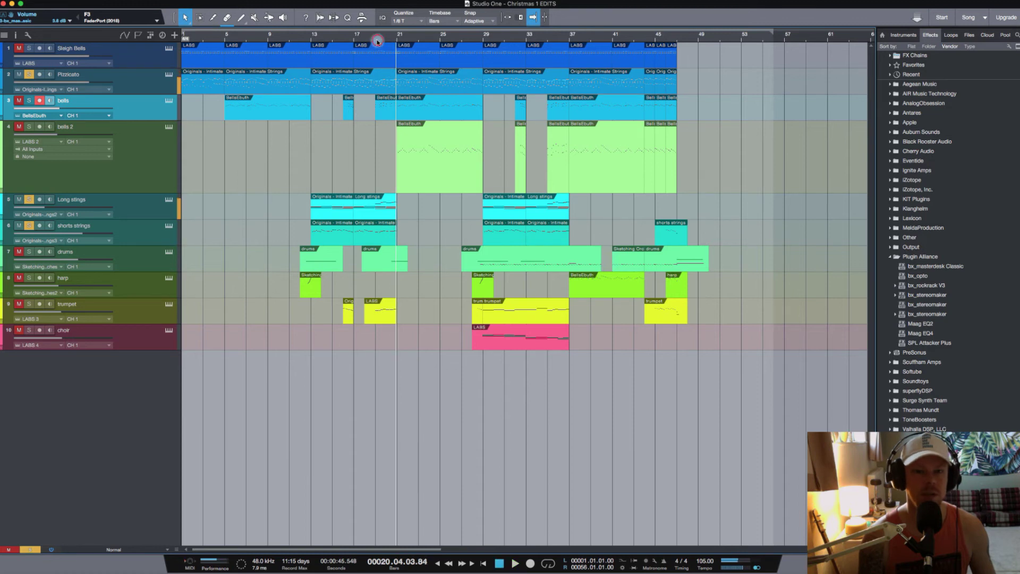
Step: Open the Long strings part in the note editor and play its melody from bar 19 without the shorts strings solo
{"action": "double_click", "coordinate": [370, 210]}
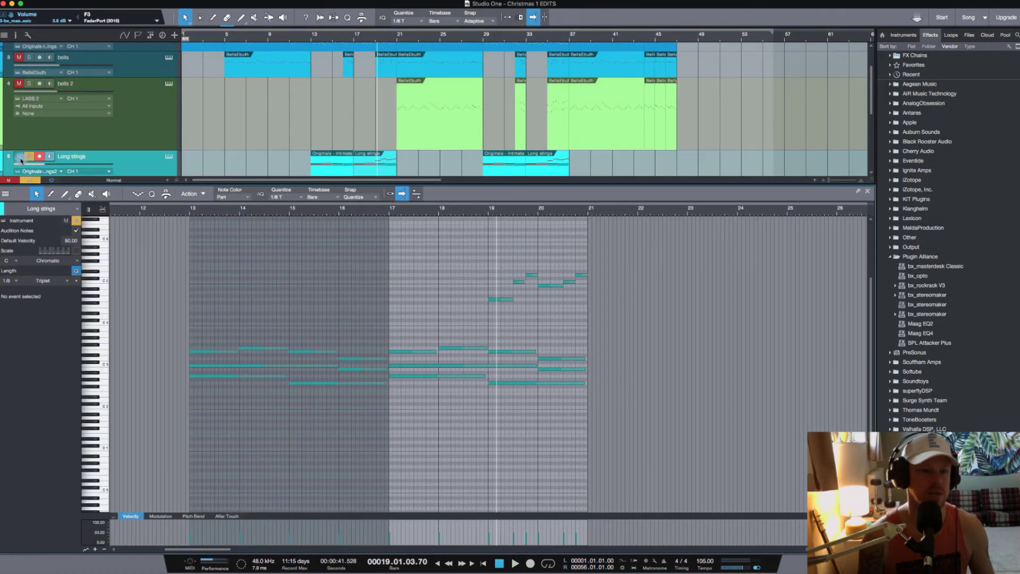
{"action": "scroll", "coordinate": [107, 149], "scroll_direction": "down", "scroll_amount": 2}
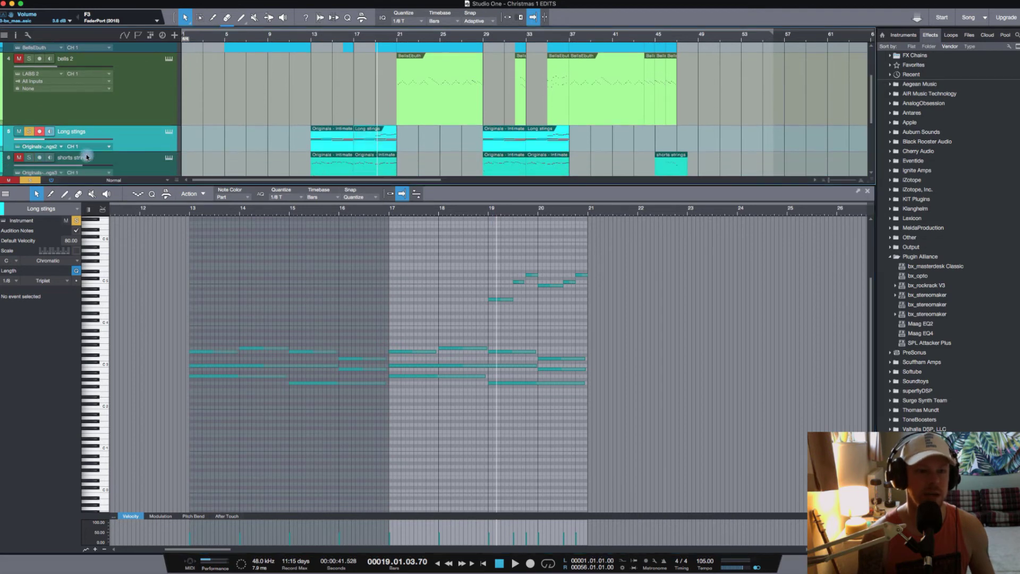
{"action": "key", "text": "space"}
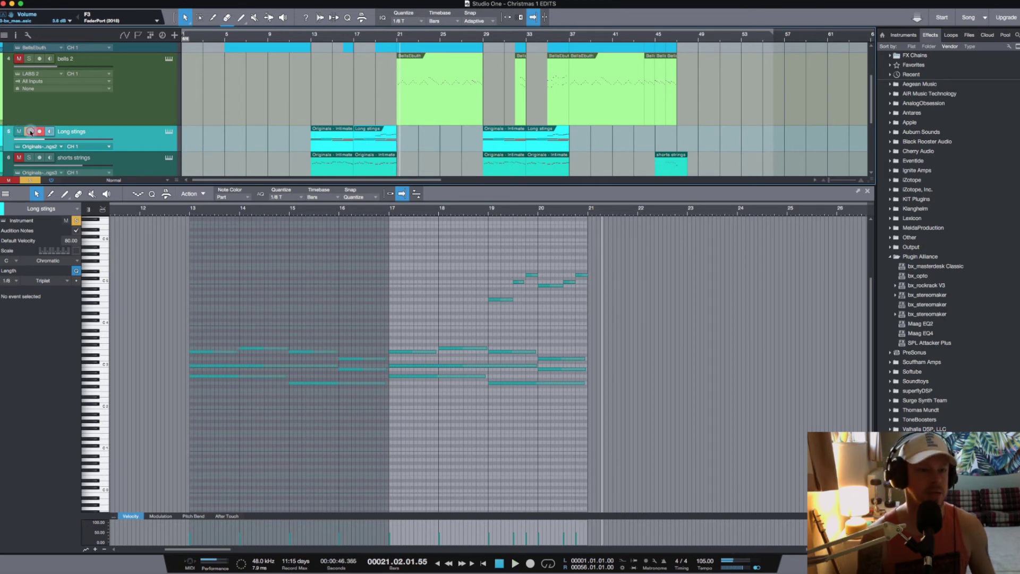
Step: Return to the full arrangement view, clear the Pizzicato solo, and play the song from bar 21
{"action": "key", "text": "F3"}
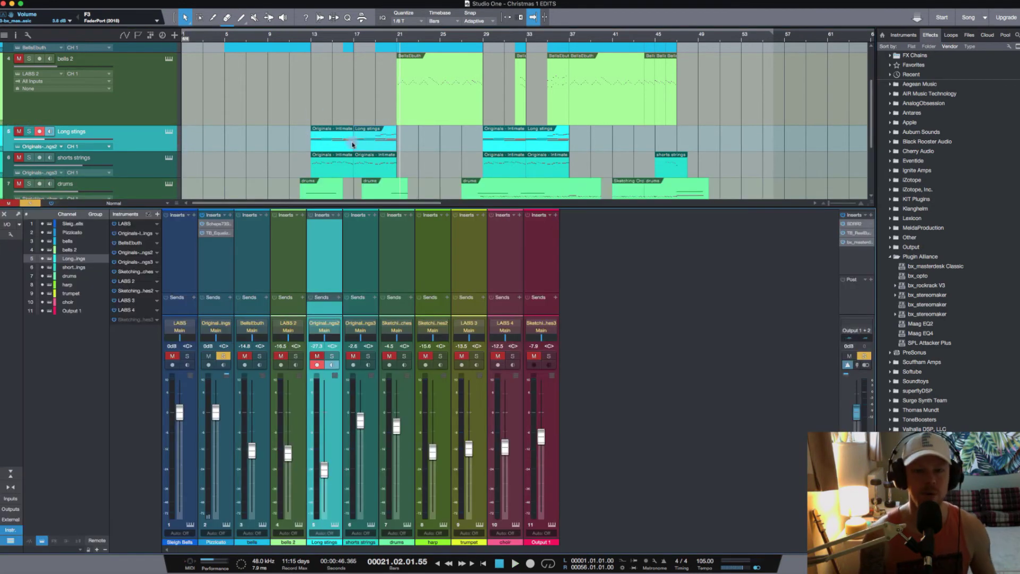
{"action": "key", "text": "F3"}
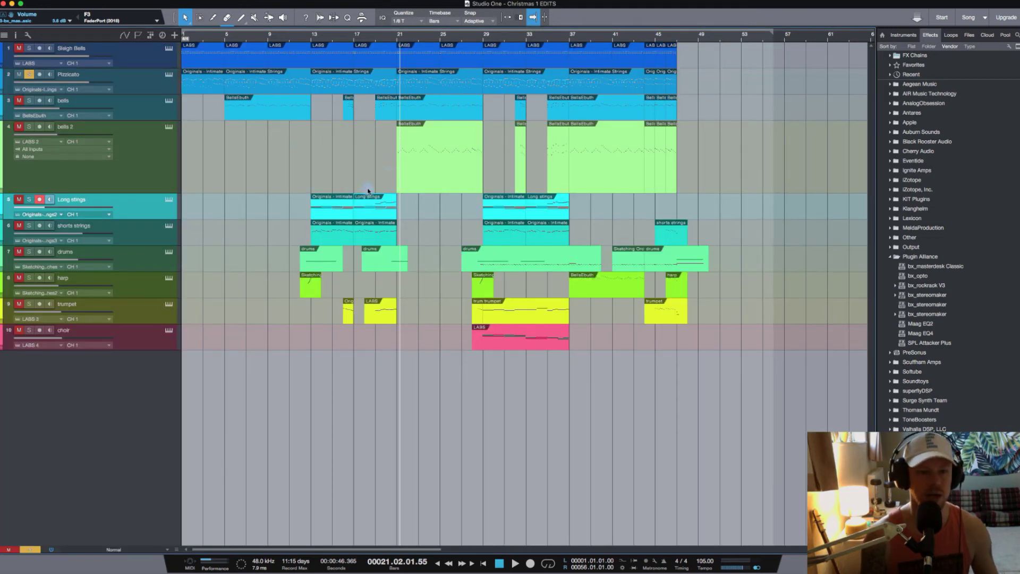
{"action": "left_click_drag", "start_coordinate": [382, 41], "coordinate": [376, 37]}
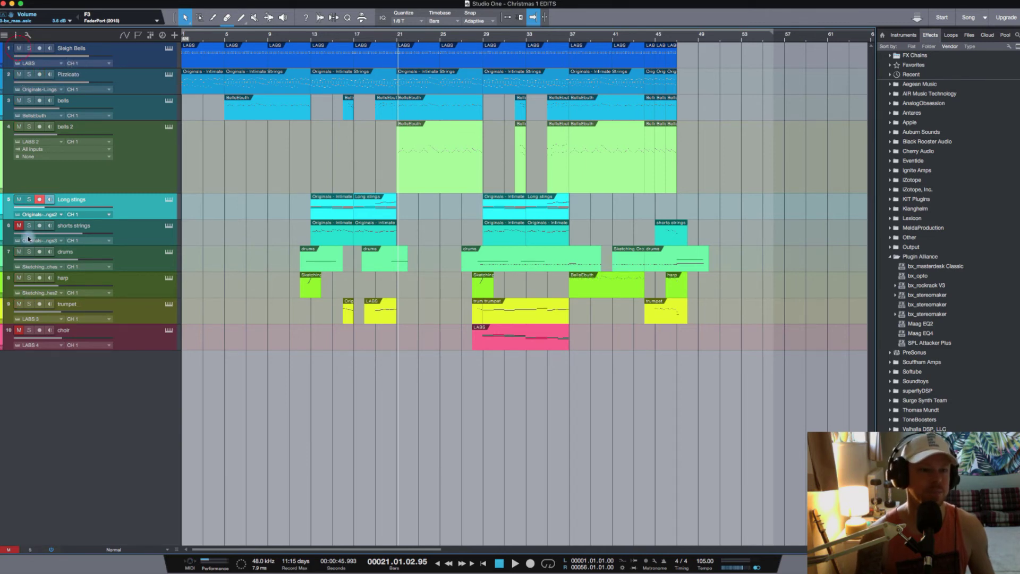
{"action": "key", "text": "space"}
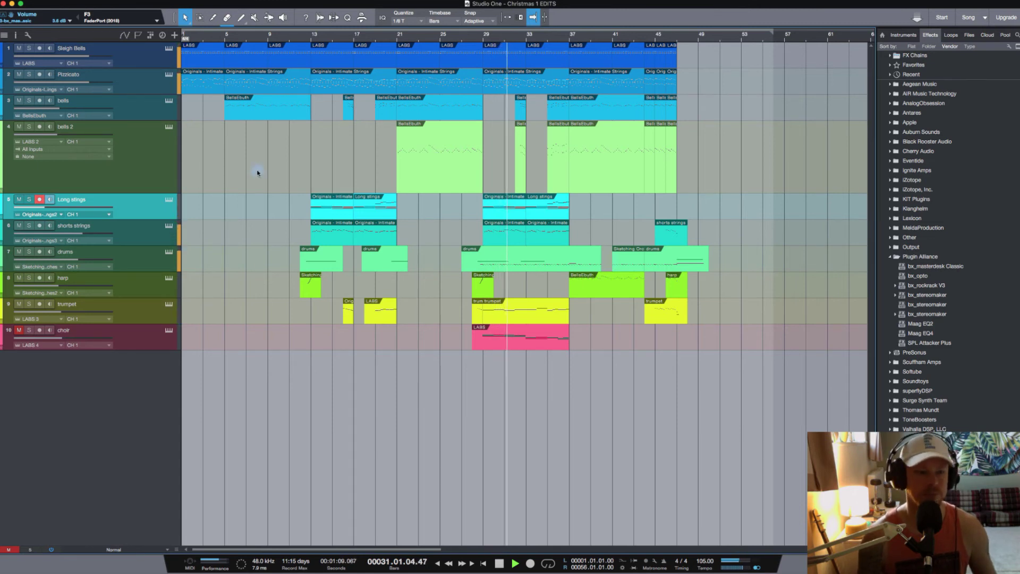
Step: Solo the drums briefly during playback, clear the solo, and stop the song
{"action": "left_click", "coordinate": [28, 252]}
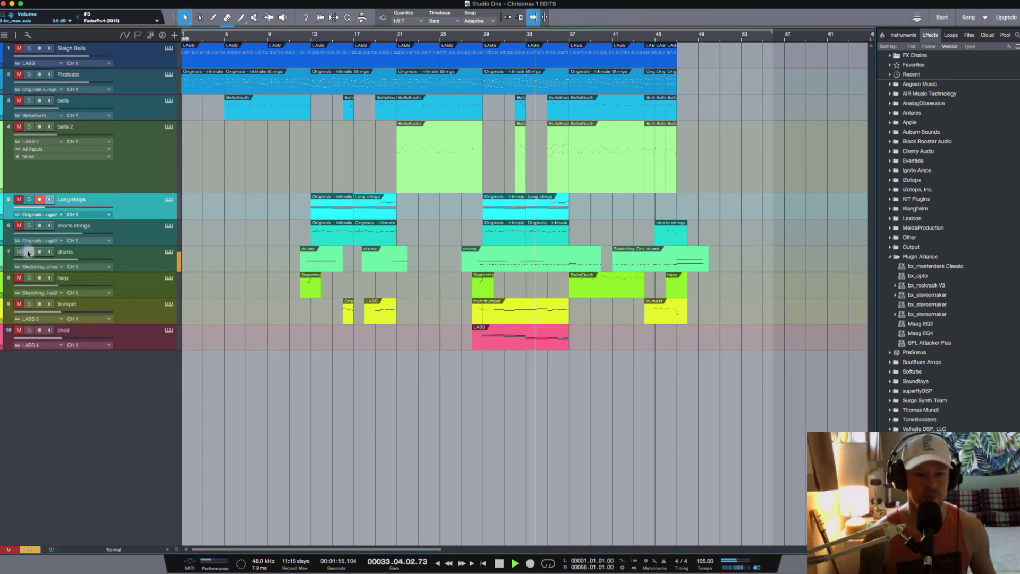
{"action": "left_click", "coordinate": [28, 252]}
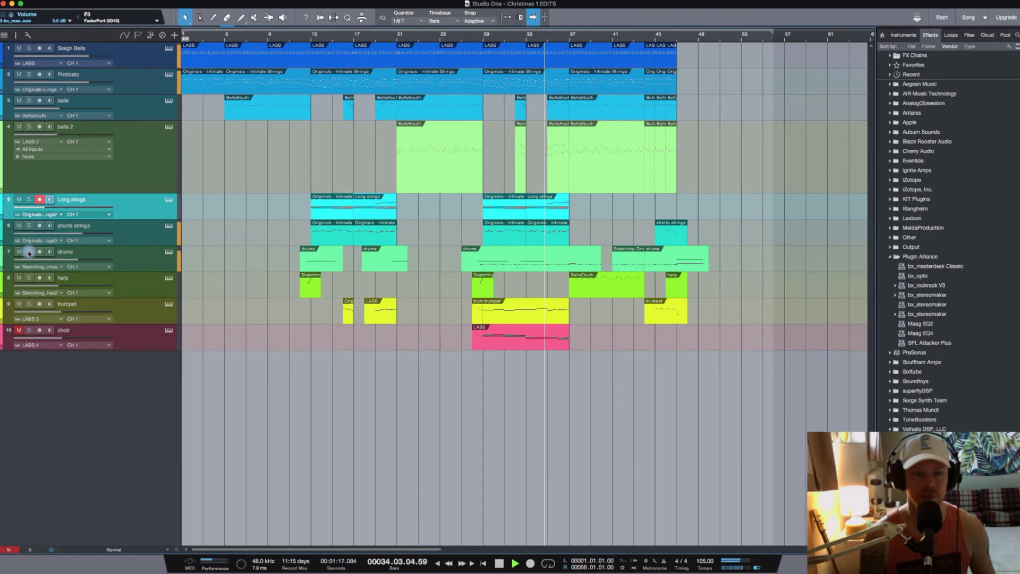
{"action": "key", "text": "space"}
Step: Unmute and solo the choir track, play it from just before bar 29, and clear its solo
{"action": "left_click", "coordinate": [480, 38]}
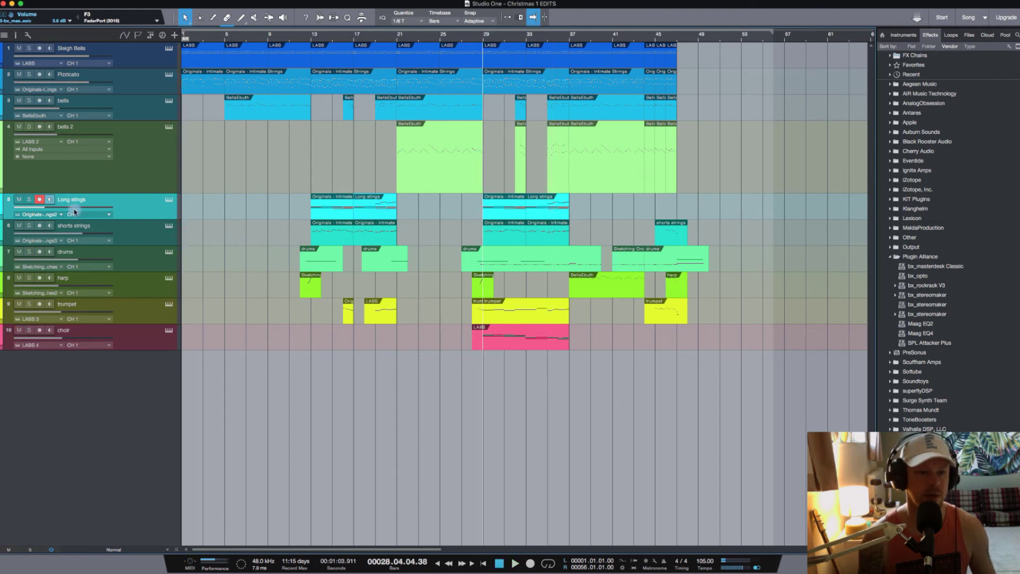
{"action": "key", "text": "space"}
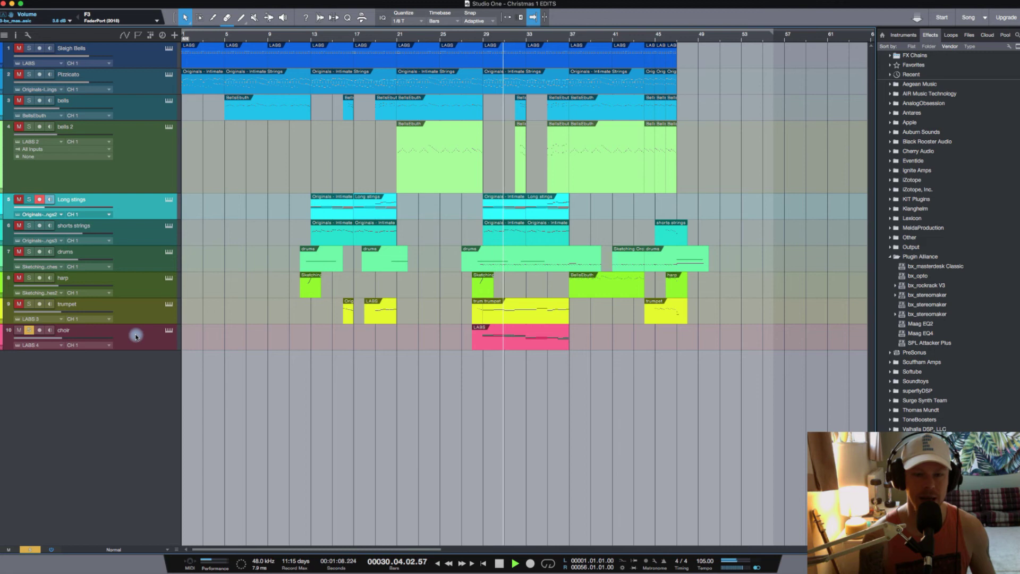
{"action": "left_click", "coordinate": [28, 330]}
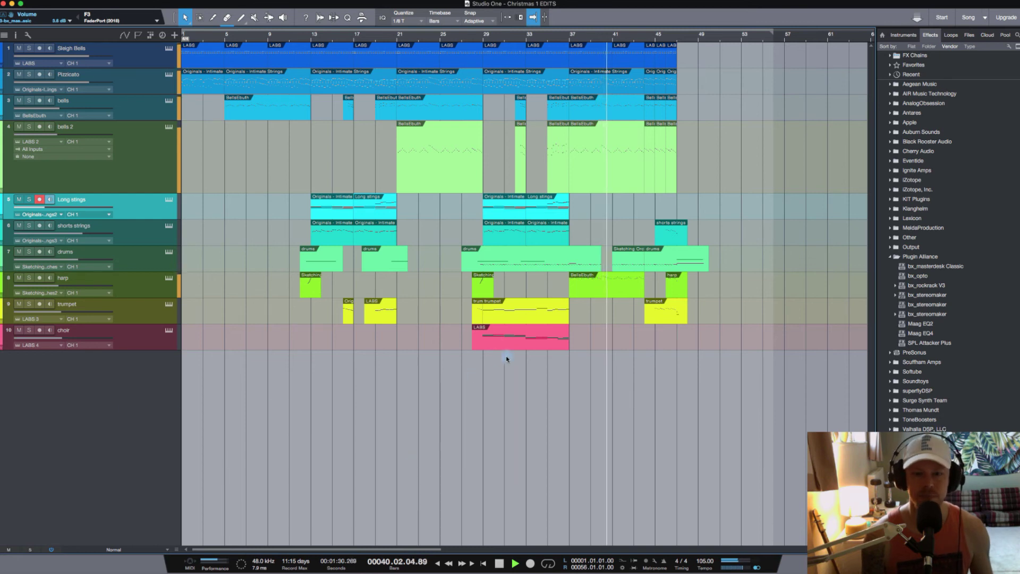
Step: Check the harp part with its solo during the closing section, and stop playback at bar 47
{"action": "left_click", "coordinate": [30, 278]}
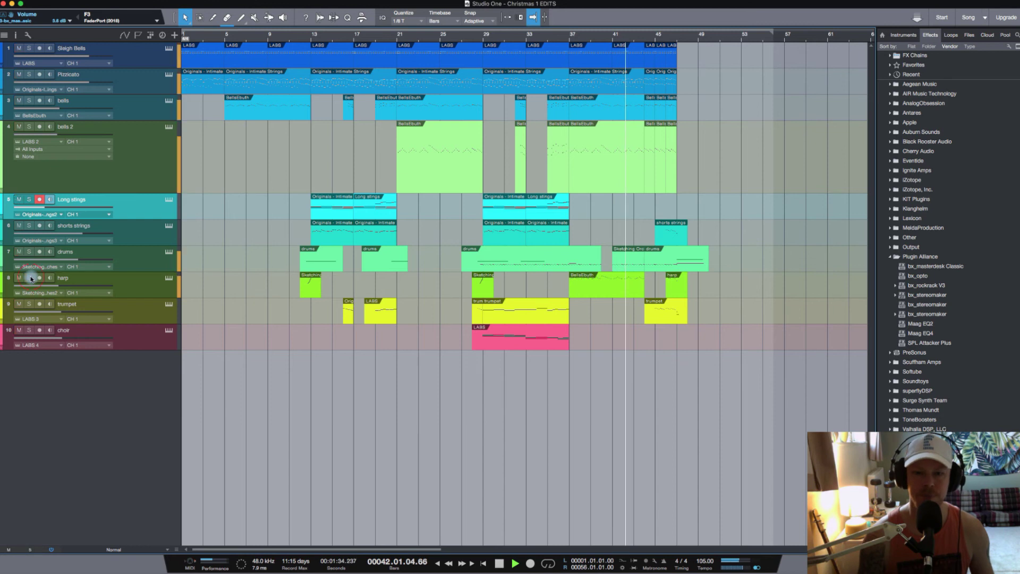
{"action": "left_click", "coordinate": [35, 278]}
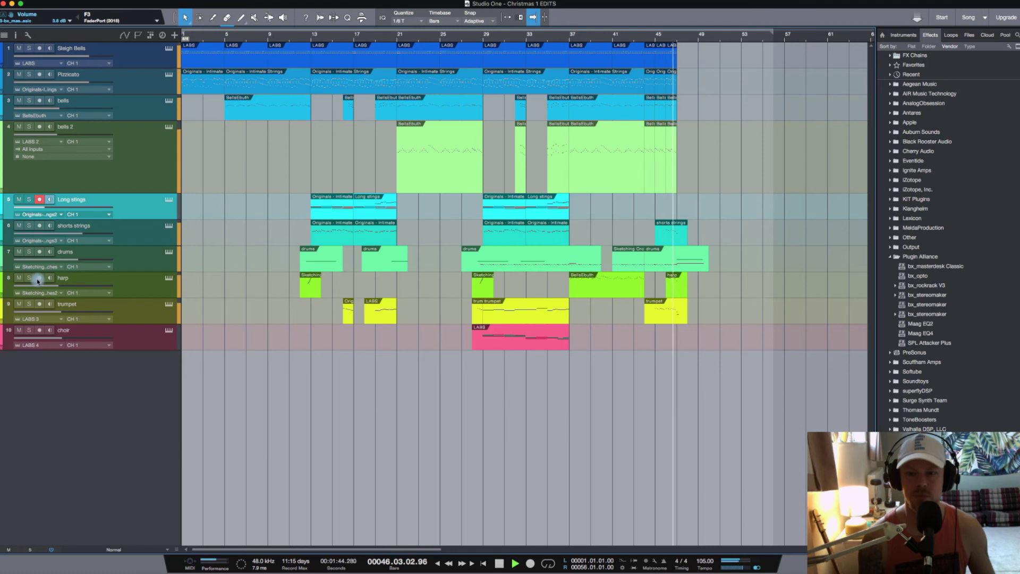
{"action": "key", "text": "space"}
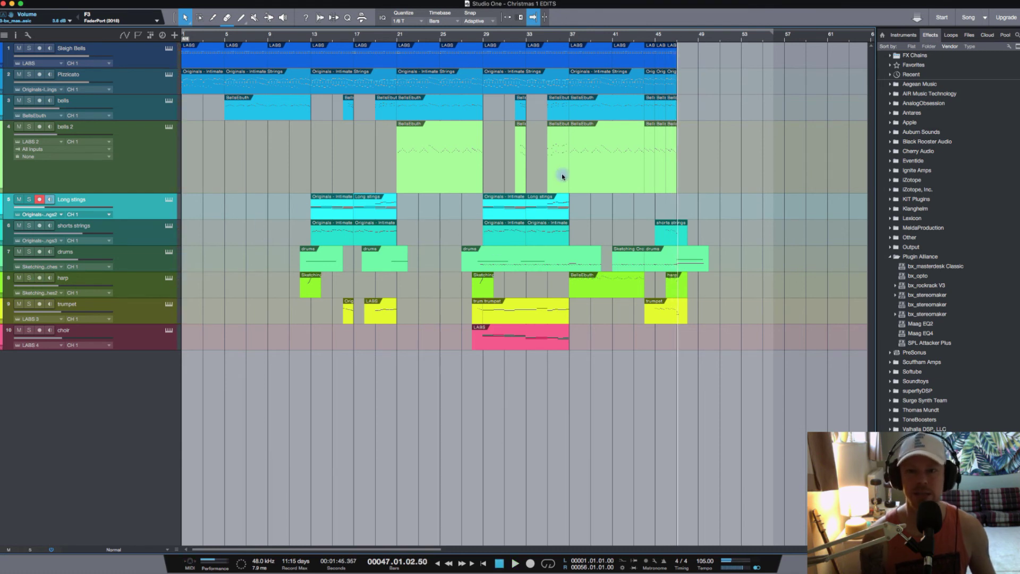
Step: Solo the harp, play its run from bar 12, and replay the passage with the other tracks
{"action": "left_click", "coordinate": [645, 39]}
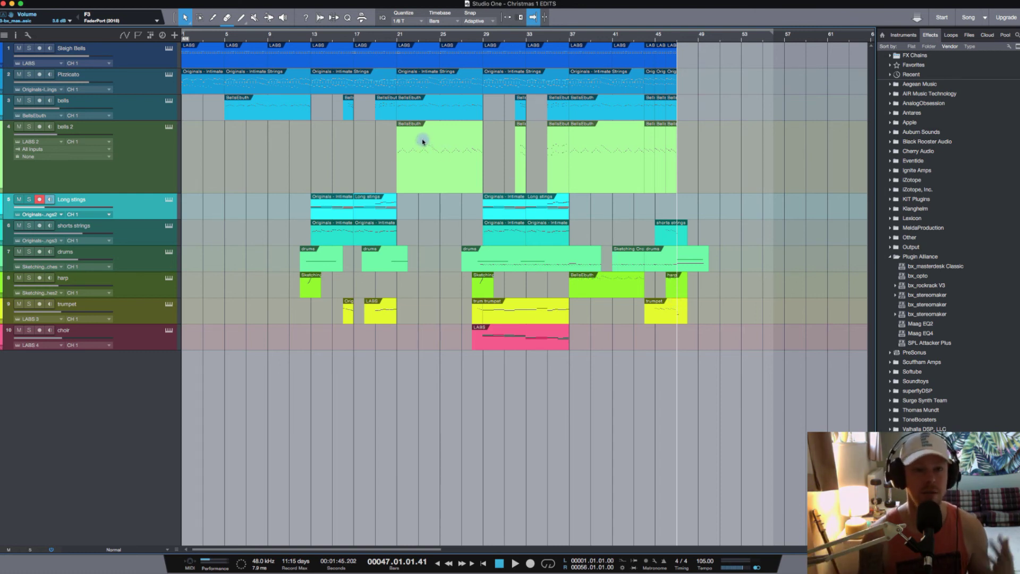
{"action": "left_click", "coordinate": [311, 38]}
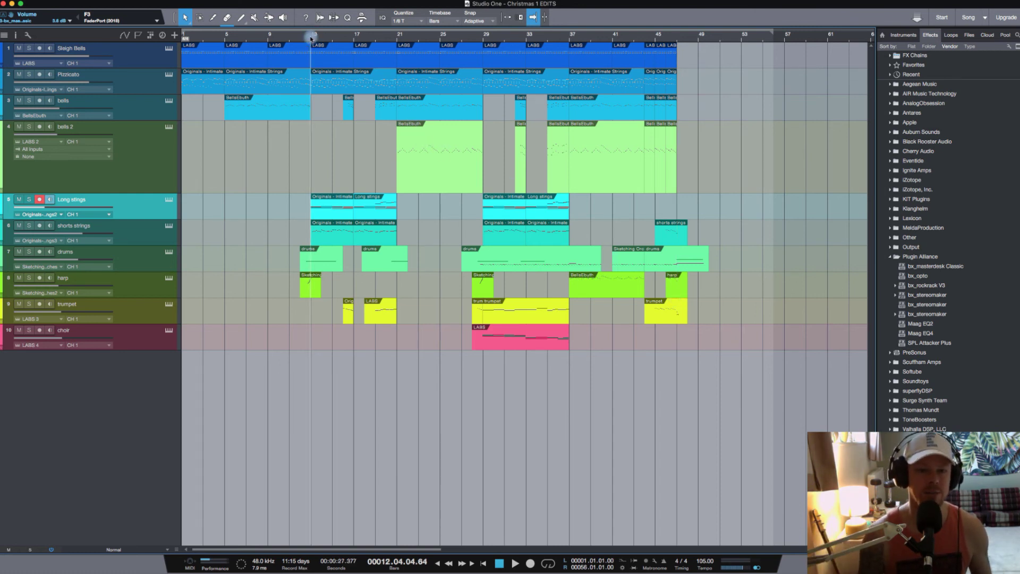
{"action": "left_click", "coordinate": [302, 39]}
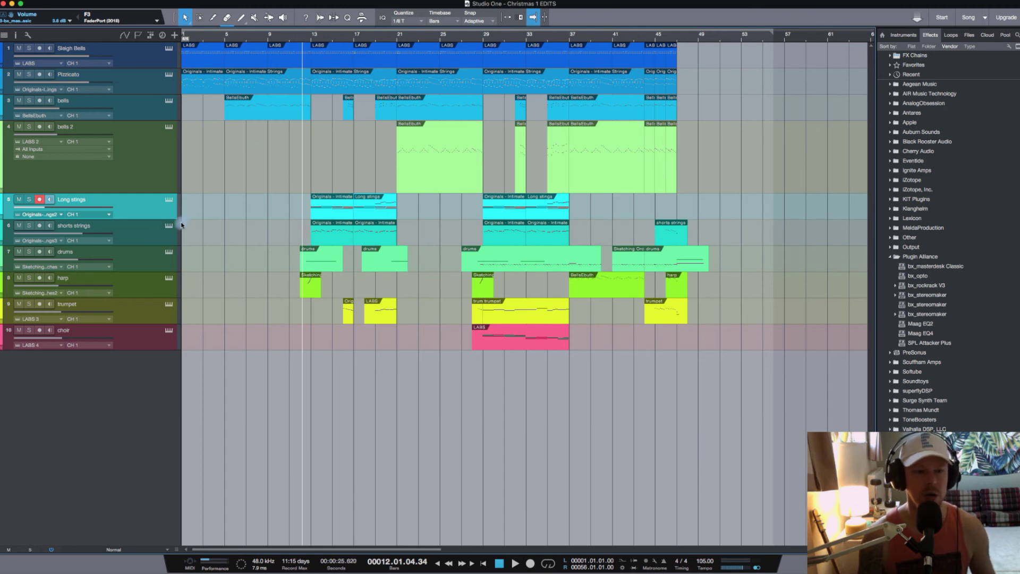
{"action": "key", "text": "space"}
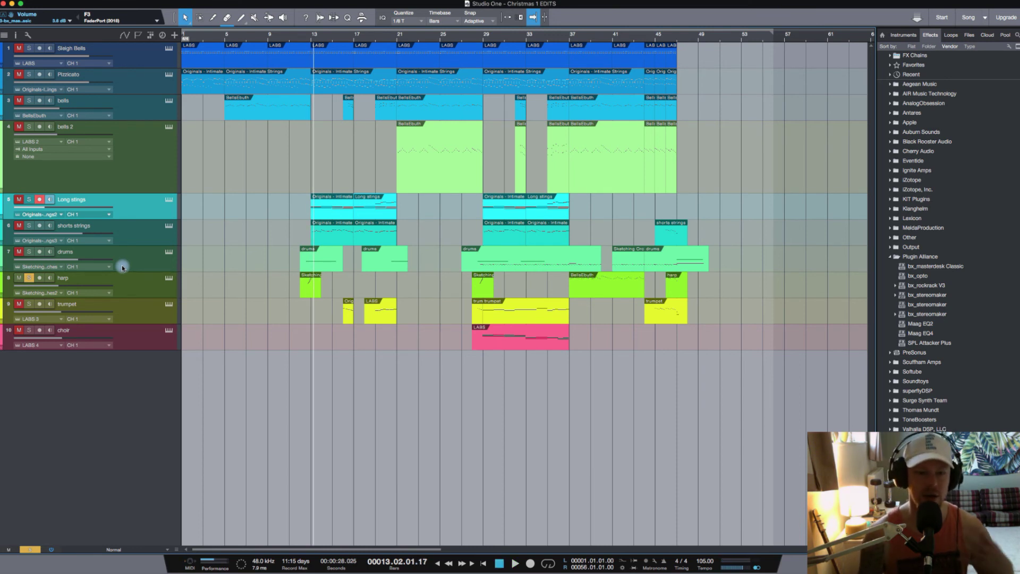
{"action": "left_click", "coordinate": [304, 41]}
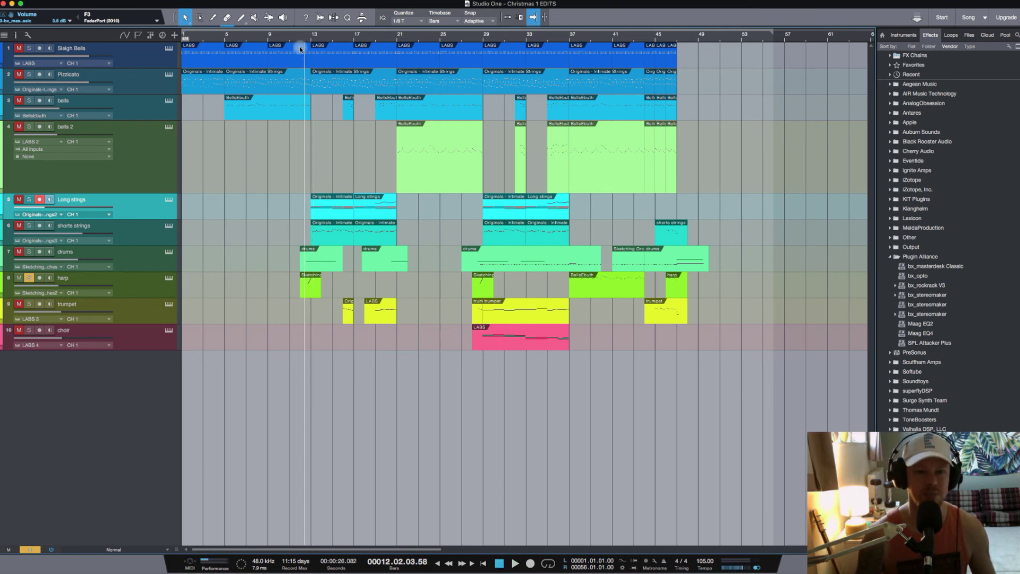
{"action": "key", "text": "space"}
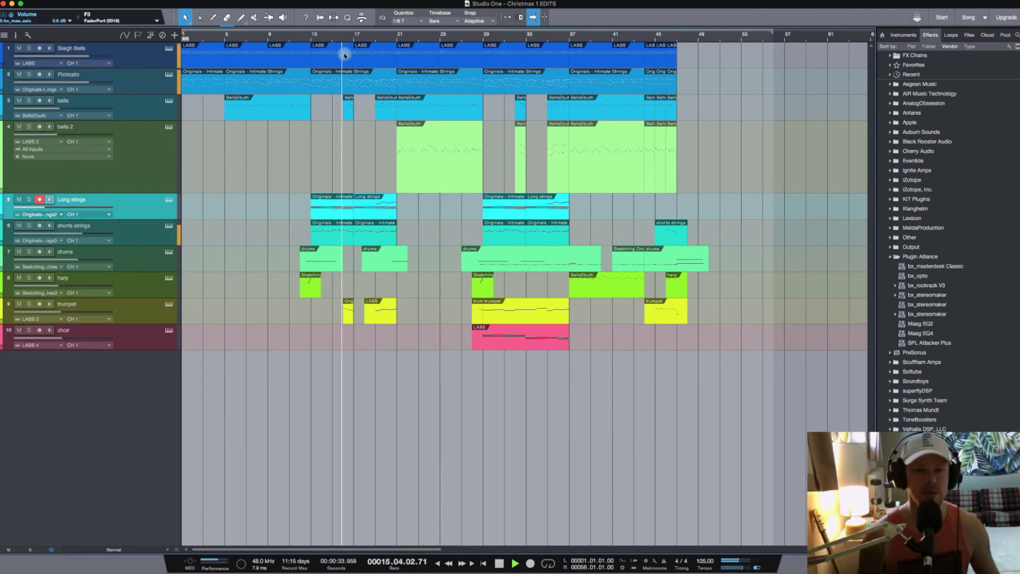
Step: Solo the drums, play them from bar 12, and clear the solo to hear them with the full arrangement
{"action": "left_click", "coordinate": [301, 39]}
{"action": "left_click", "coordinate": [31, 251]}
{"action": "key", "text": "space"}
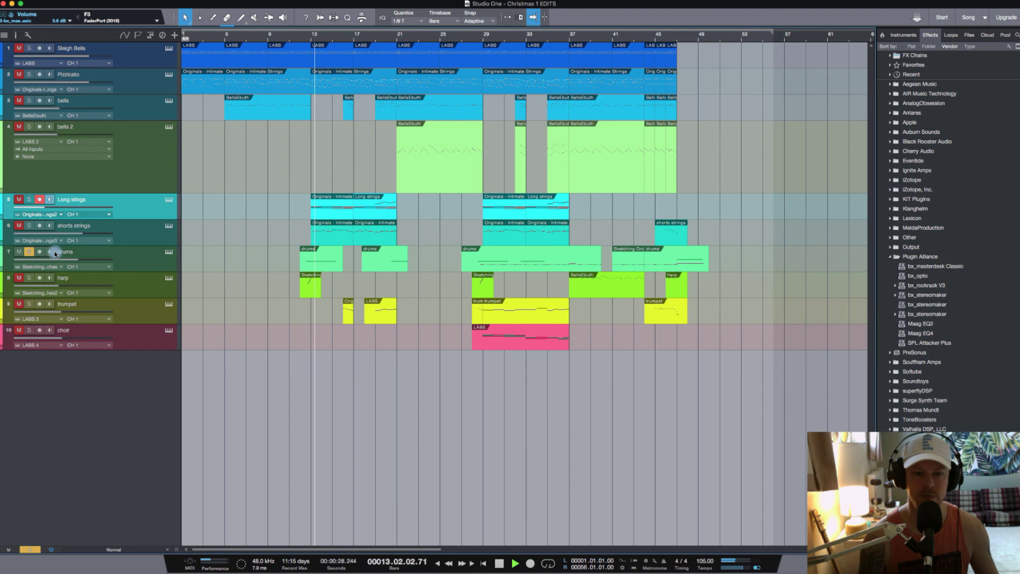
{"action": "left_click", "coordinate": [29, 252]}
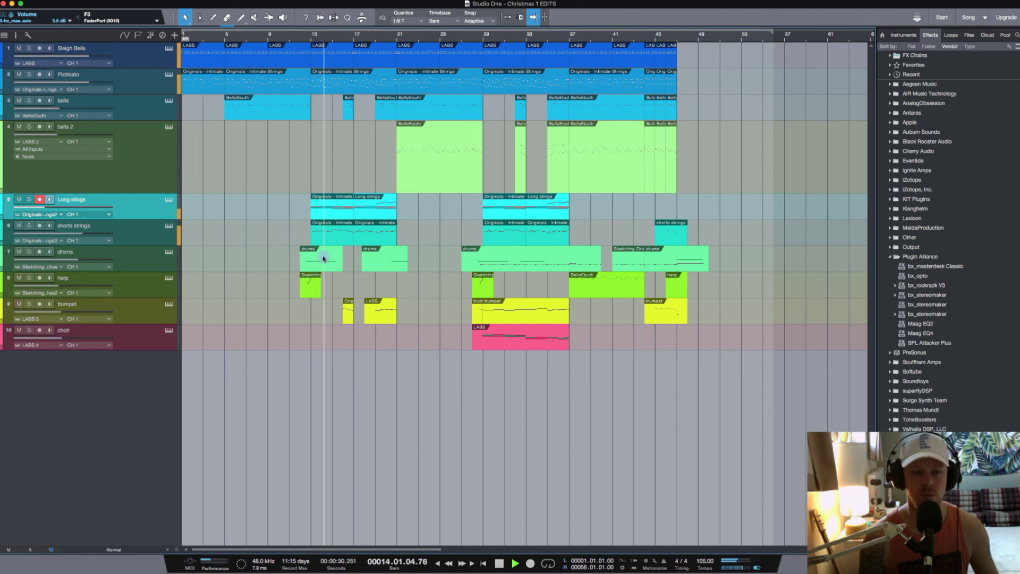